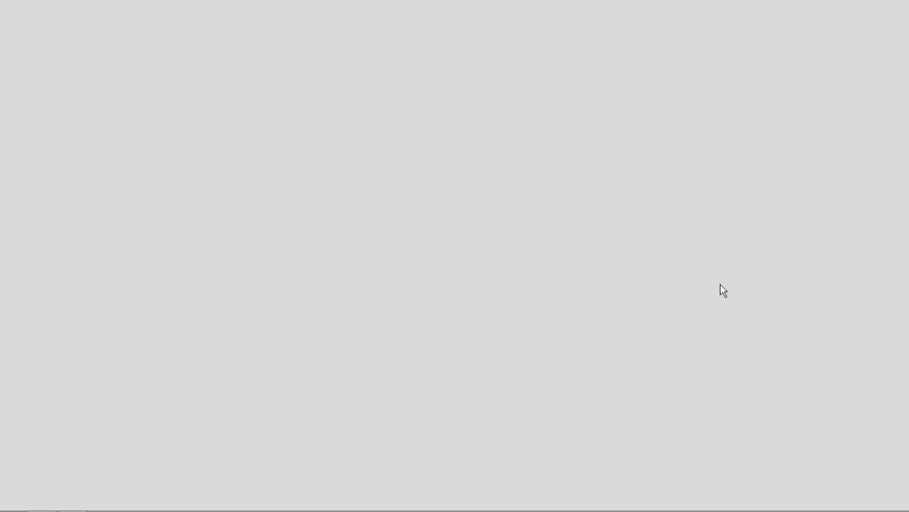
Step: Review the Support Definition and Load Case Definition sections of the training manual in Foxit Reader, and return to Robot Structural Analysis
key("alt+Tab")
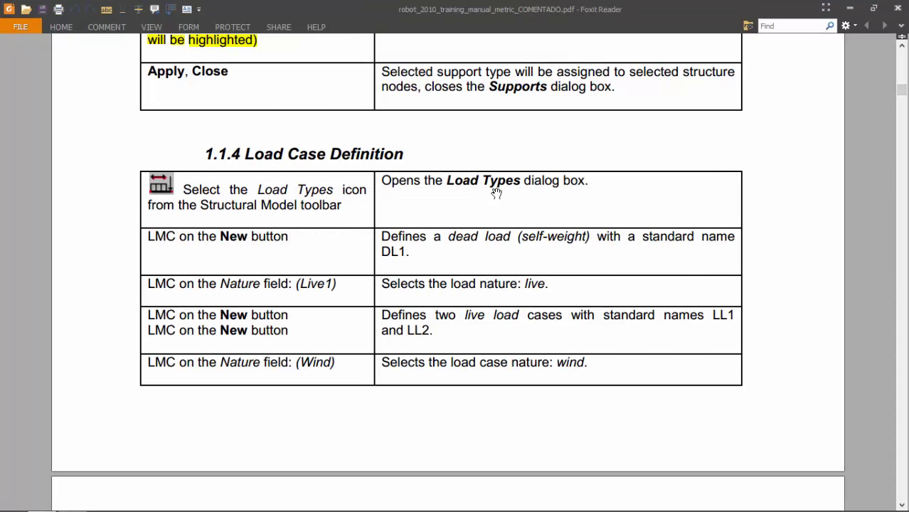
scroll(435, 166, "up", 8)
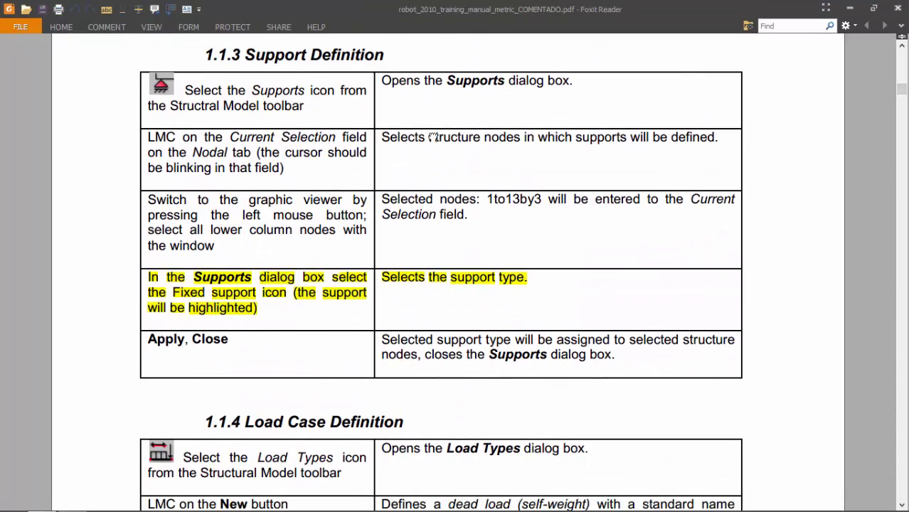
scroll(412, 107, "down", 1)
key("alt+Tab")
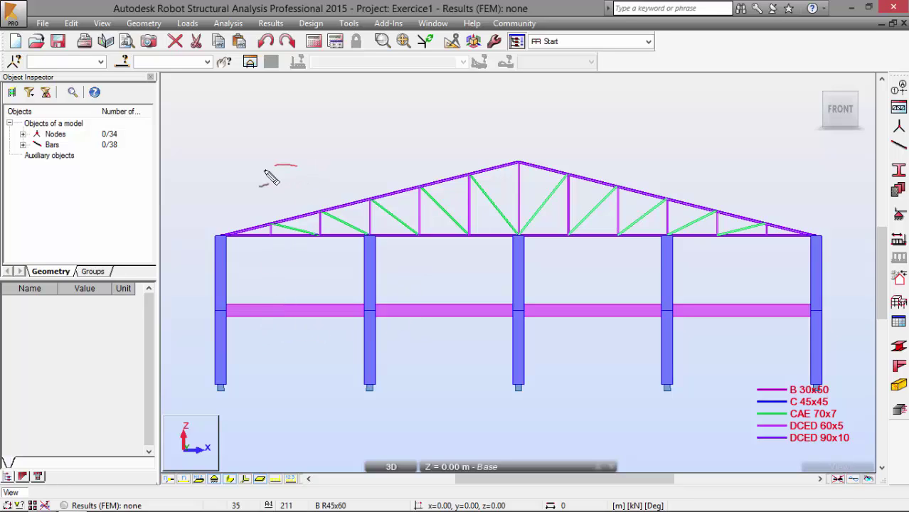
mouse_move(266, 182)
left_mouse_down()
mouse_move(194, 364)
mouse_move(277, 434)
mouse_move(548, 423)
mouse_move(767, 430)
mouse_move(831, 420)
mouse_move(856, 355)
mouse_move(862, 281)
mouse_move(831, 214)
mouse_move(769, 179)
mouse_move(558, 147)
mouse_move(478, 145)
mouse_move(298, 166)
left_mouse_up()
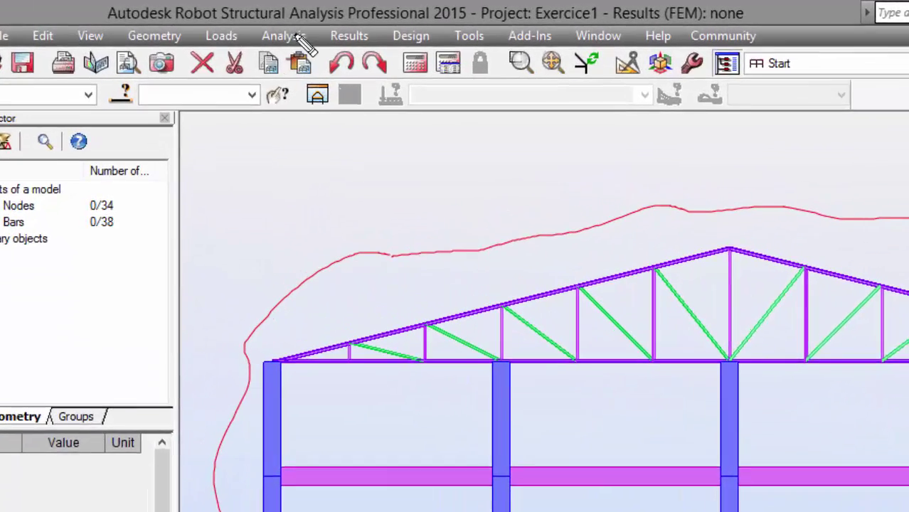
mouse_move(242, 25)
left_mouse_down()
mouse_move(218, 32)
mouse_move(213, 64)
mouse_move(252, 69)
mouse_move(273, 36)
left_mouse_up()
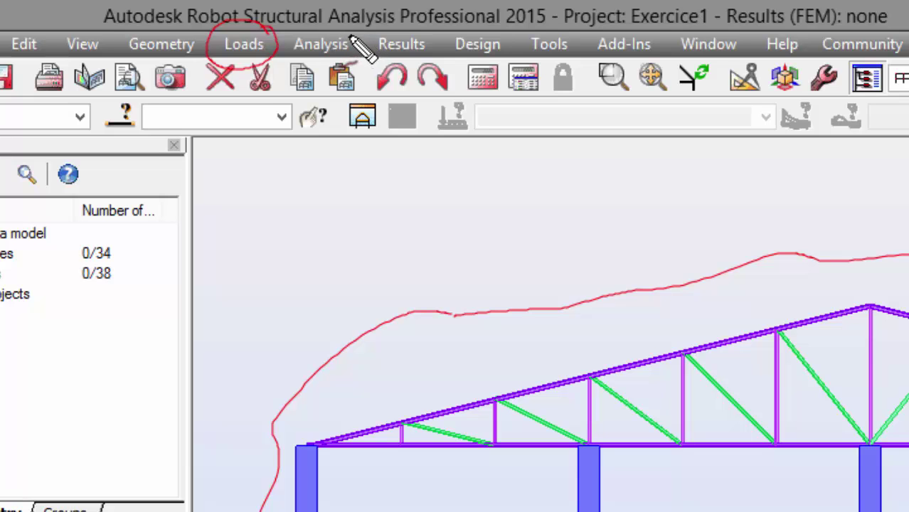
mouse_move(350, 34)
left_mouse_down()
mouse_move(308, 27)
mouse_move(280, 52)
mouse_move(334, 68)
mouse_move(359, 51)
left_mouse_up()
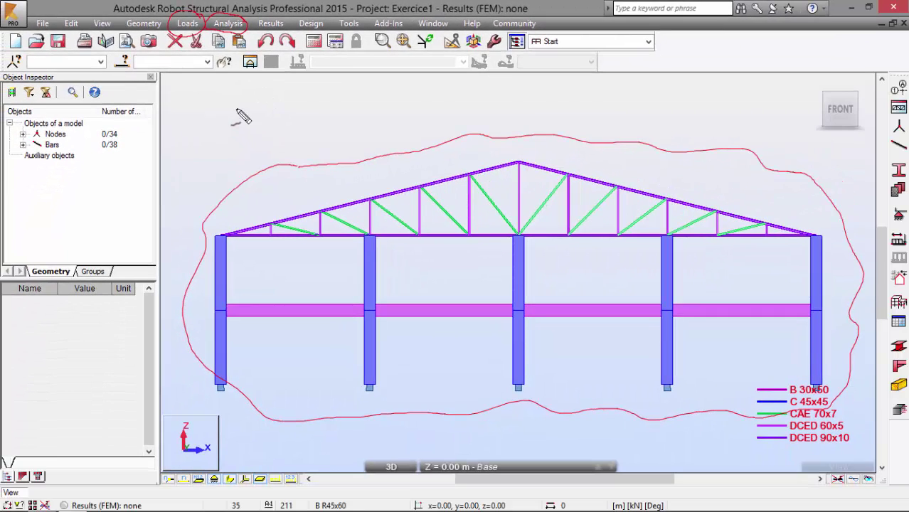
left_click_drag(347, 219, 400, 330)
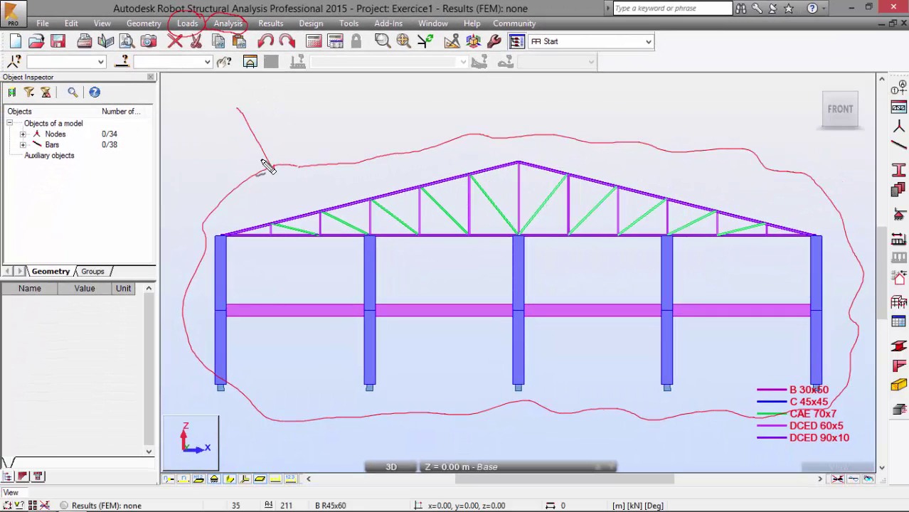
left_click_drag(267, 166, 282, 157)
mouse_move(433, 99)
left_mouse_down()
mouse_move(450, 141)
mouse_move(462, 128)
left_mouse_up()
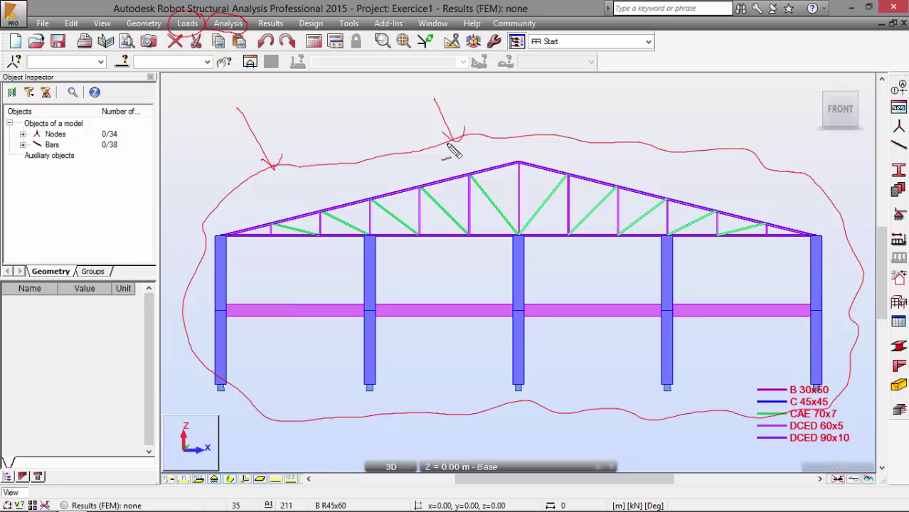
key("e")
Step: Consult the Load Case Definition section in the Foxit Reader manual and switch Robot Structural Analysis to the Loads layout
key("alt+Tab")
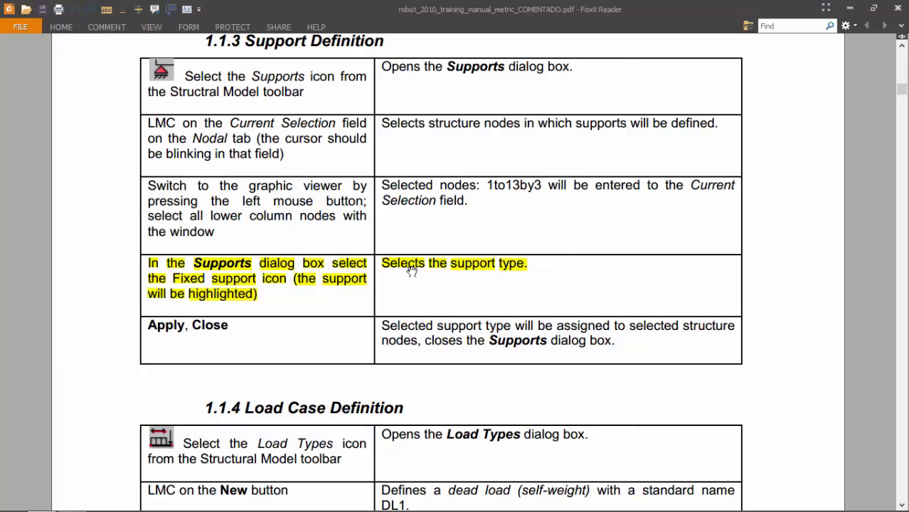
scroll(398, 361, "down", 3)
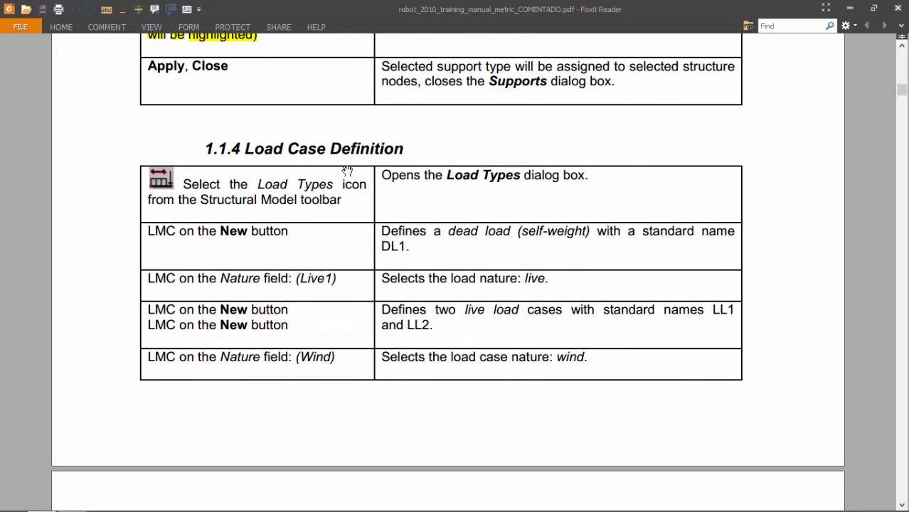
key("alt+Tab")
key("alt+Tab")
key("alt+Tab")
left_click(585, 43)
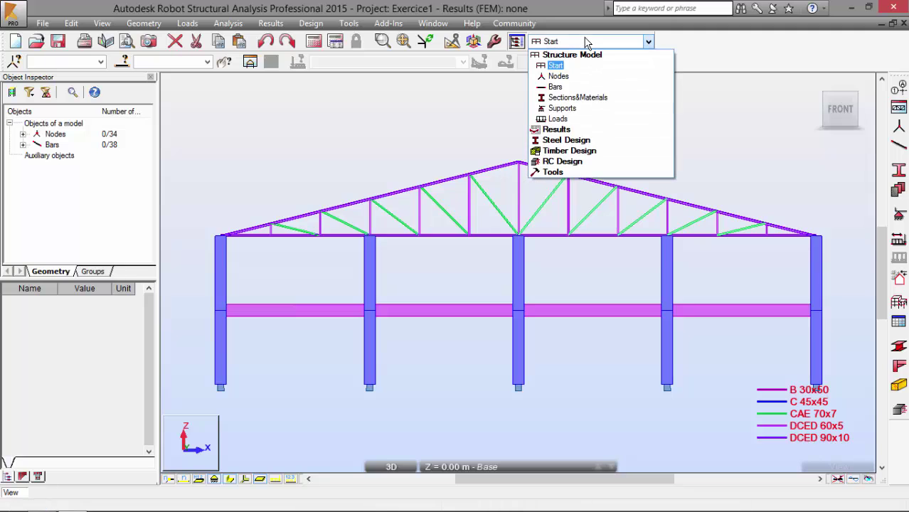
left_click(561, 108)
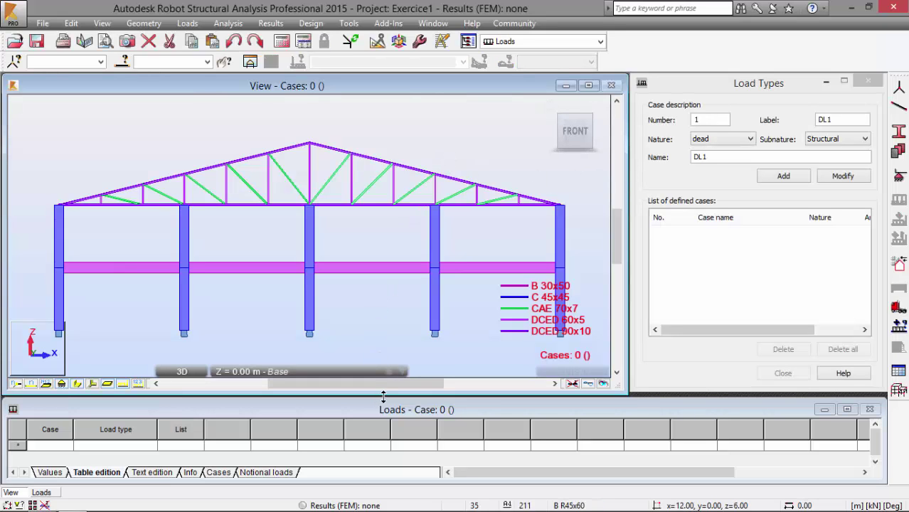
Step: Shorten the model view to enlarge the loads table beneath it, and turn off the display of the bars' section shapes
left_click_drag(384, 393, 392, 336)
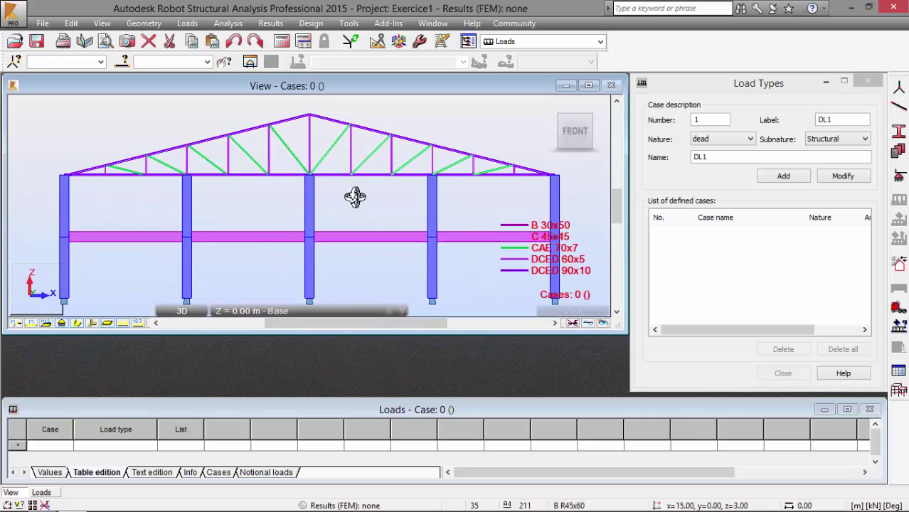
scroll(354, 196, "up", 1)
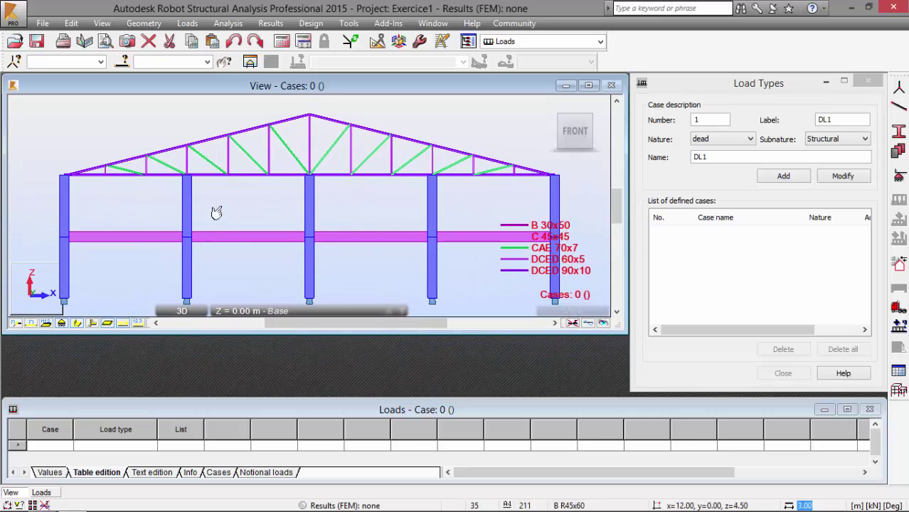
left_click(77, 323)
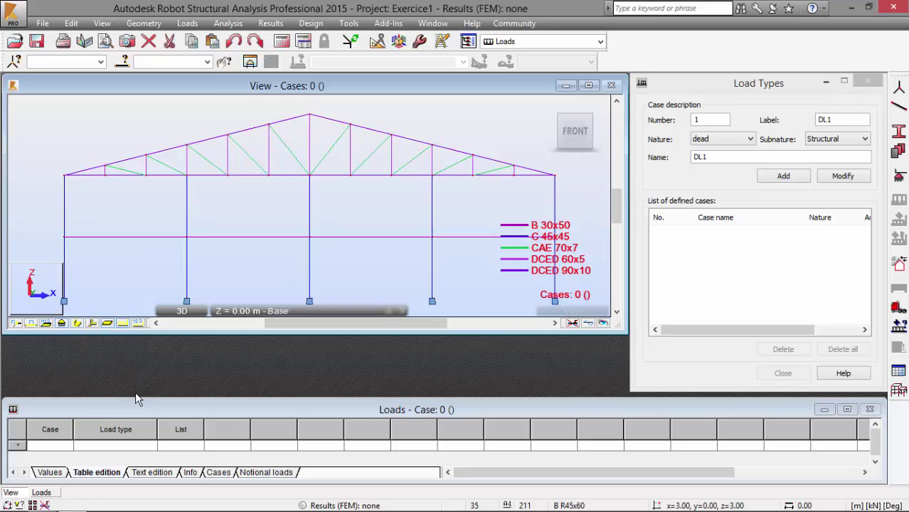
left_click_drag(135, 398, 139, 332)
Step: Define a structural dead load case DL1 and two Category A live load cases, LL1 and LL2
key("alt+Tab")
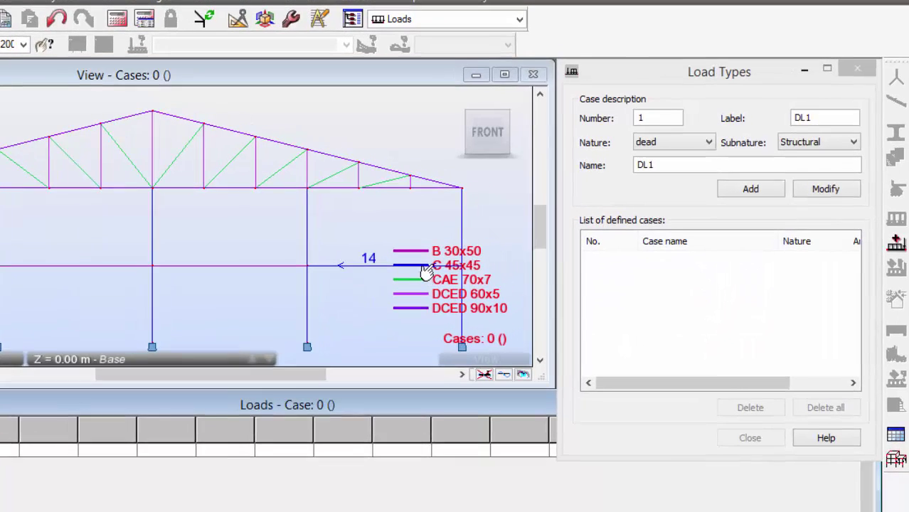
left_click(735, 193)
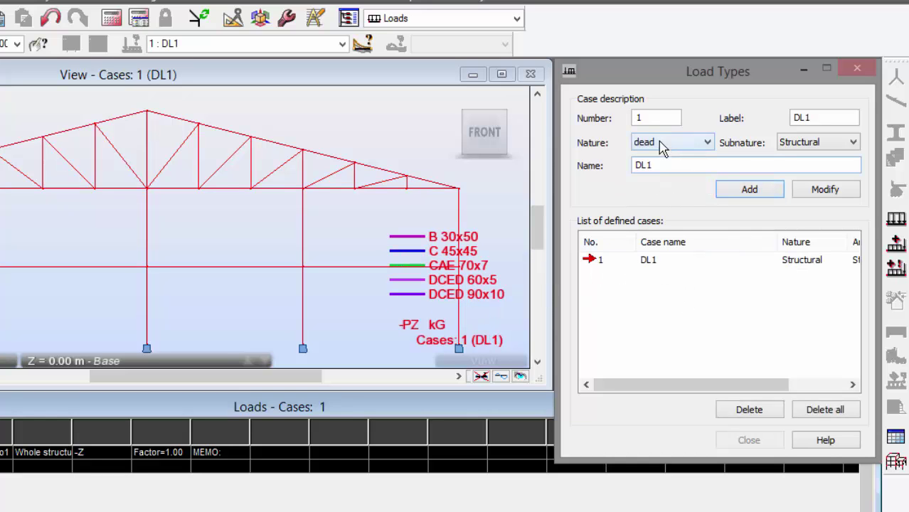
left_click(659, 146)
left_click(654, 163)
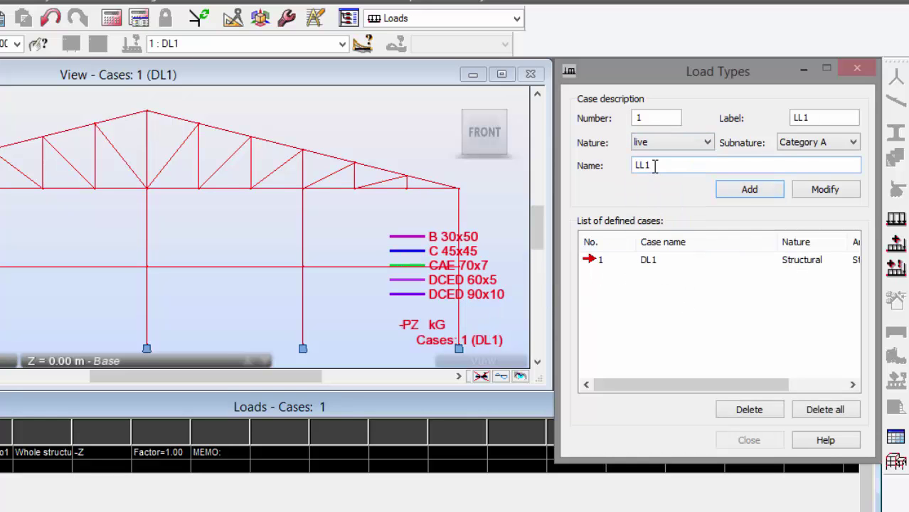
left_click(726, 192)
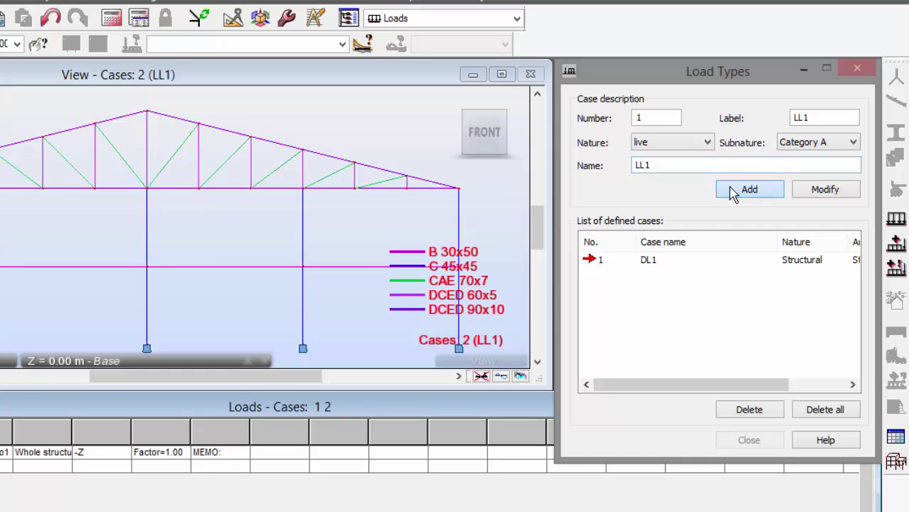
left_click(738, 192)
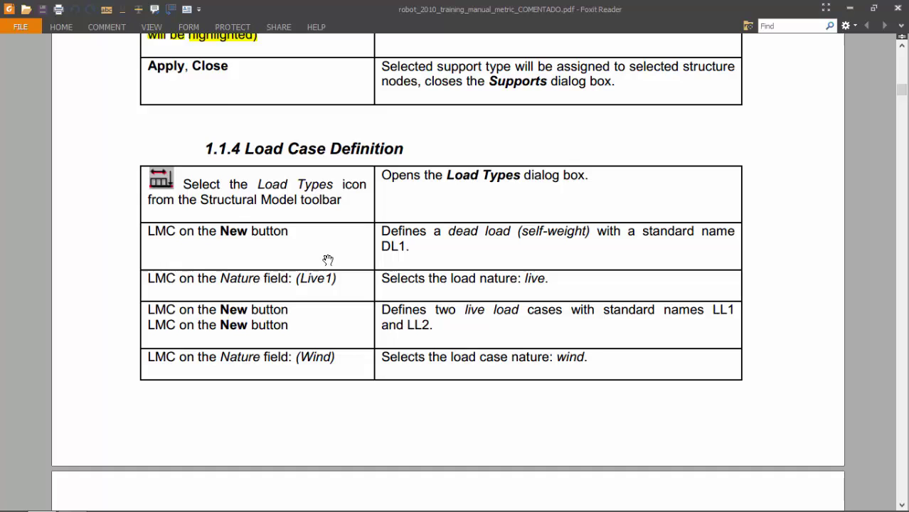
Step: Define a wind load case WIND1 and a snow load case SN1, following the manual
scroll(327, 260, "down", 5)
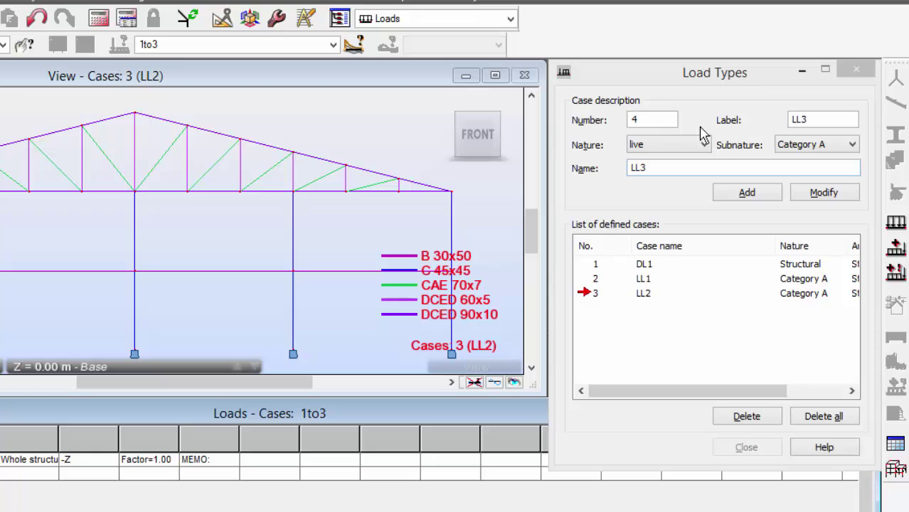
left_click(703, 145)
left_click(668, 193)
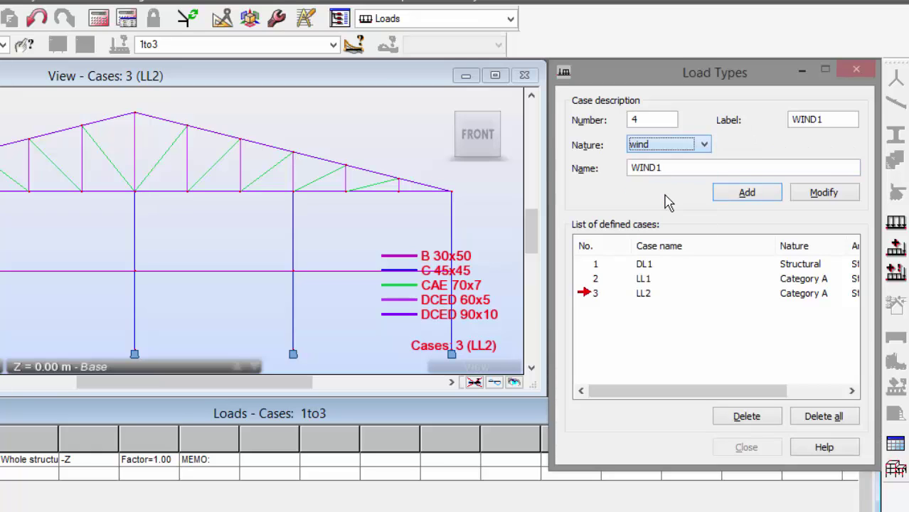
key("Return")
left_click(649, 146)
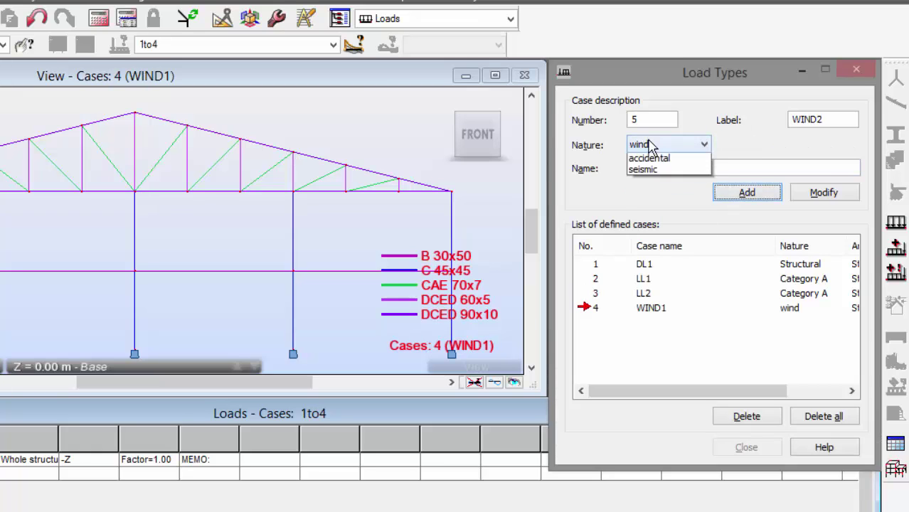
left_click(651, 181)
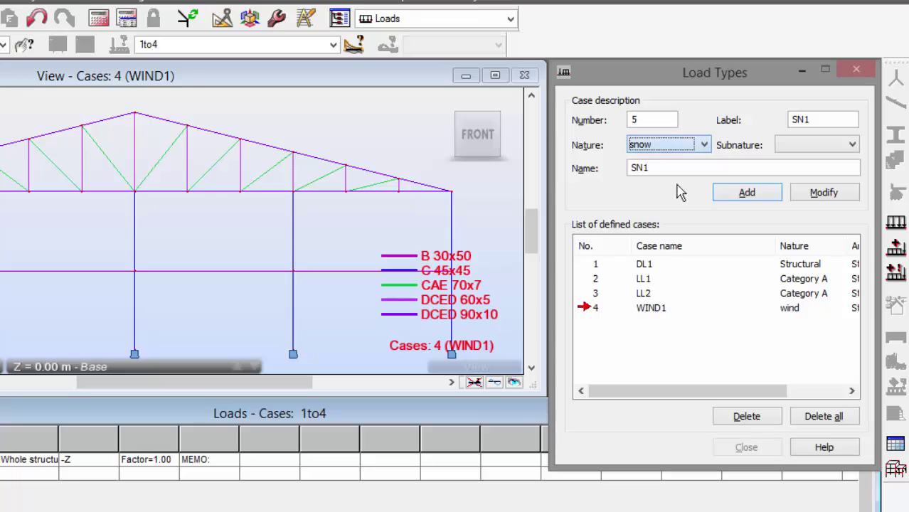
left_click(732, 192)
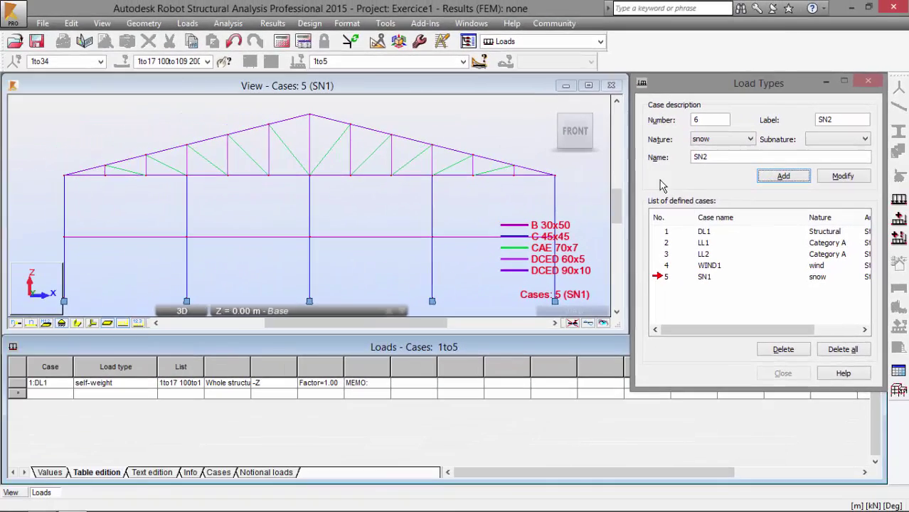
Step: Consult manual section 1.1.5 on load definition in Foxit Reader, and add a row for case LL1 to the loads table
key("alt+Tab")
scroll(376, 234, "down", 3)
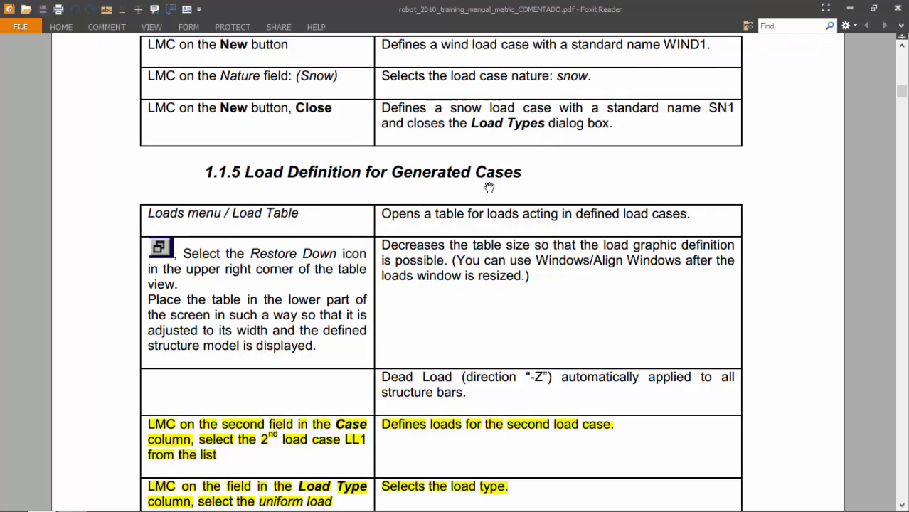
scroll(422, 202, "down", 1)
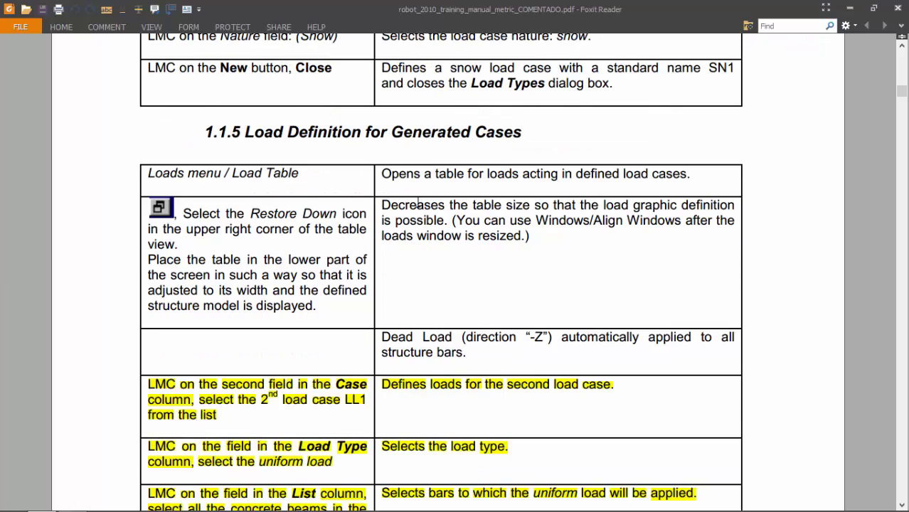
scroll(418, 205, "down", 1)
scroll(419, 203, "down", 3)
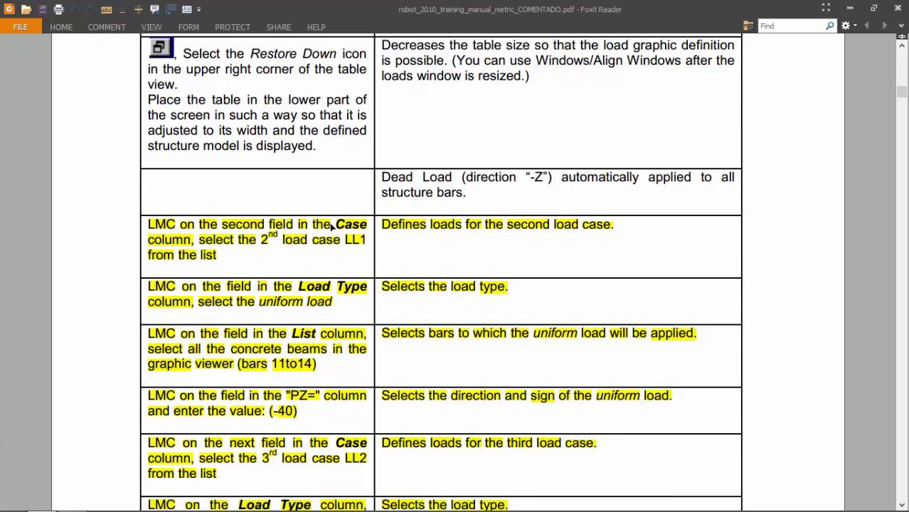
key("alt+Tab")
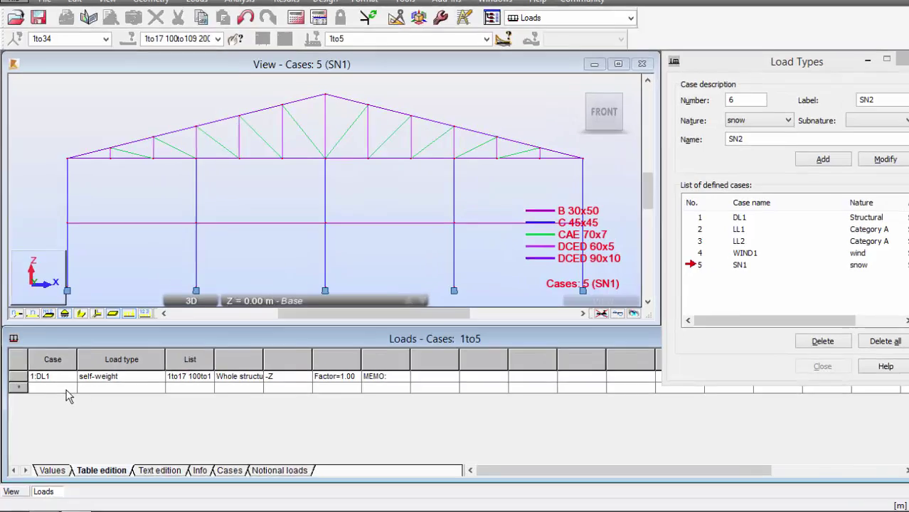
left_click(66, 390)
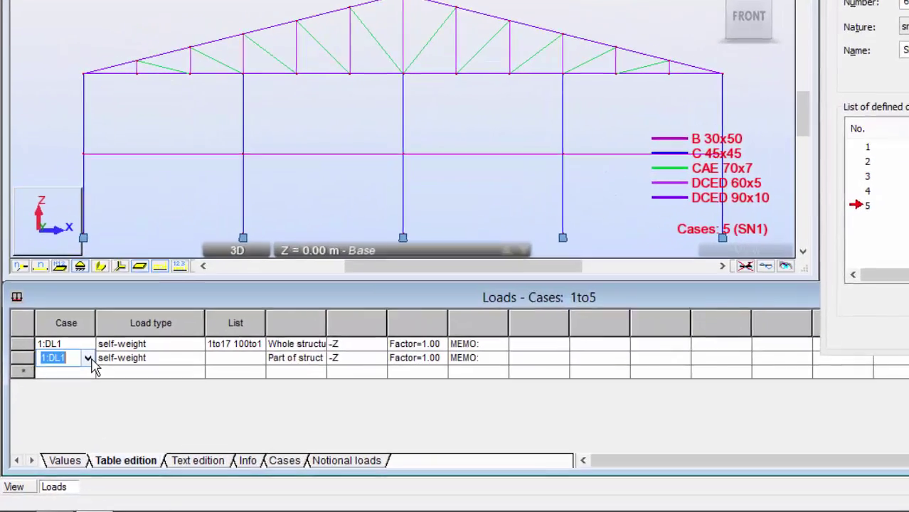
left_click(71, 387)
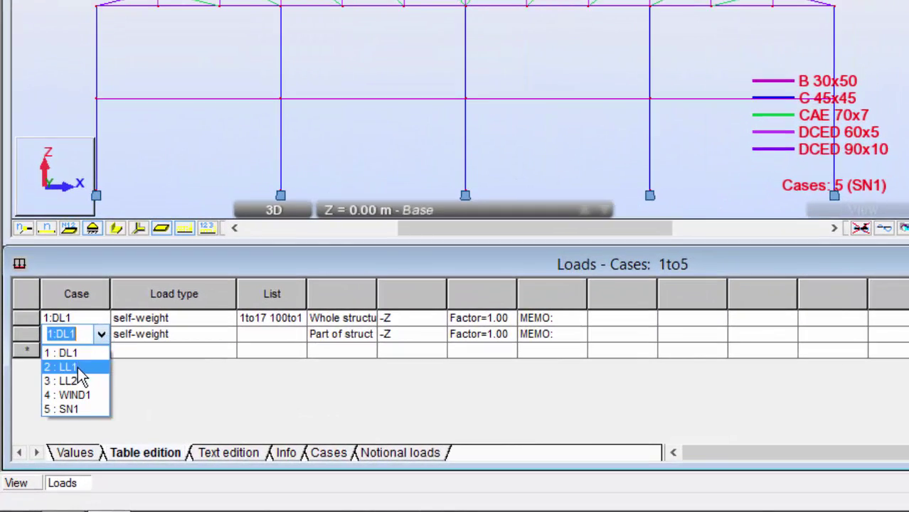
left_click(78, 366)
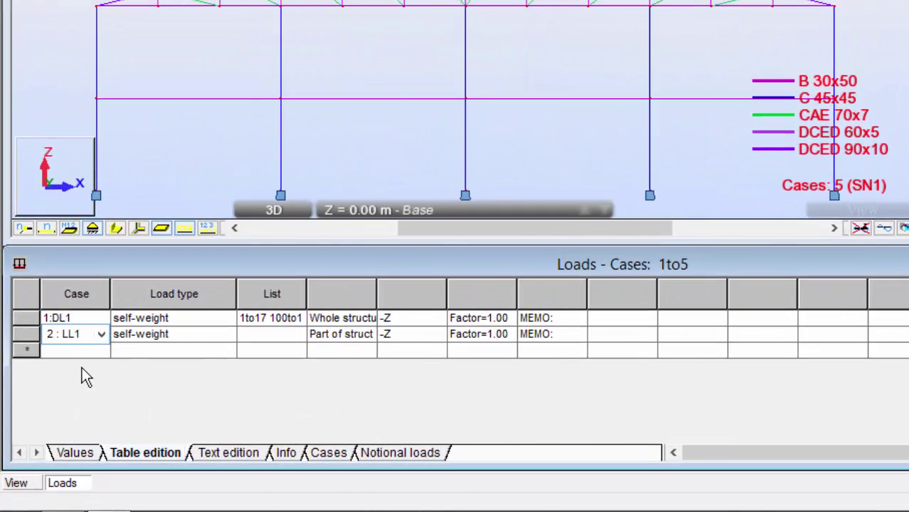
Step: Check the manual for the required load type and set the LL1 row to uniform load
key("alt+Tab")
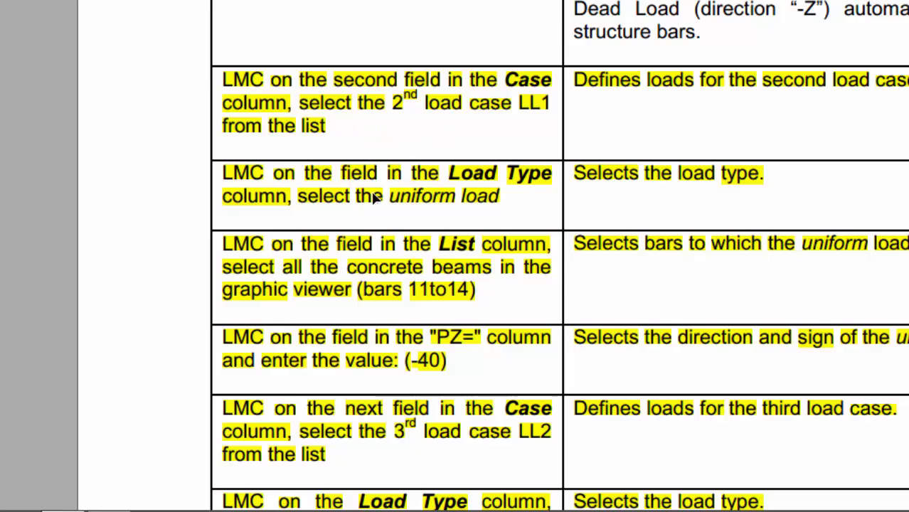
key("alt+Tab")
left_click(235, 340)
left_click(235, 340)
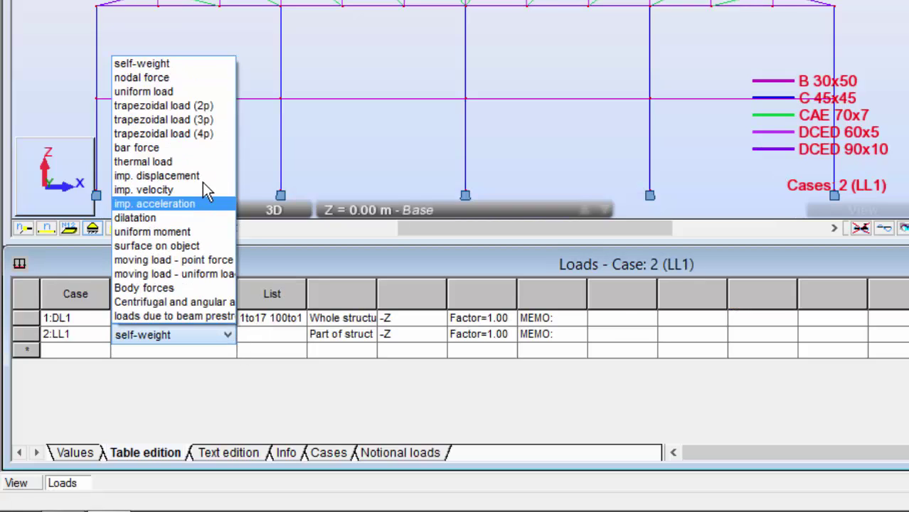
left_click(182, 91)
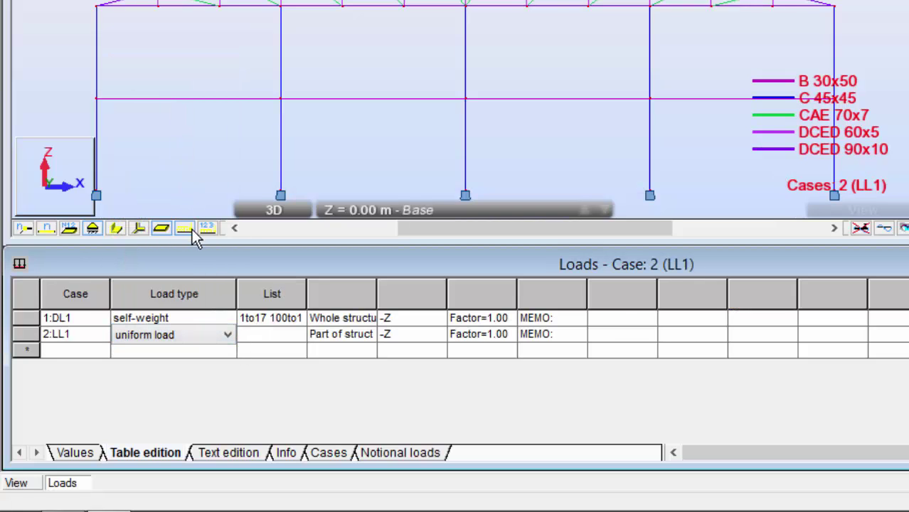
Step: Check the manual for the loaded bars and assign the LL1 uniform load to bars 11to14
key("alt+Tab")
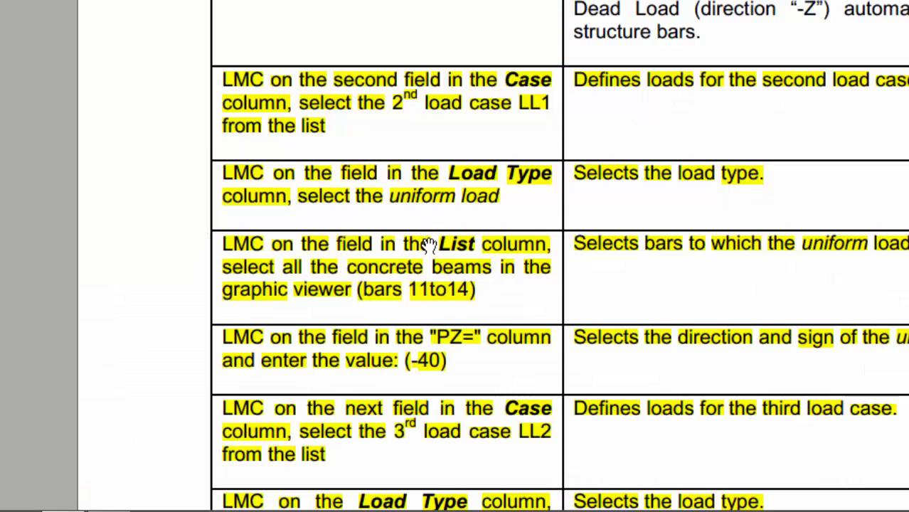
key("alt+Tab")
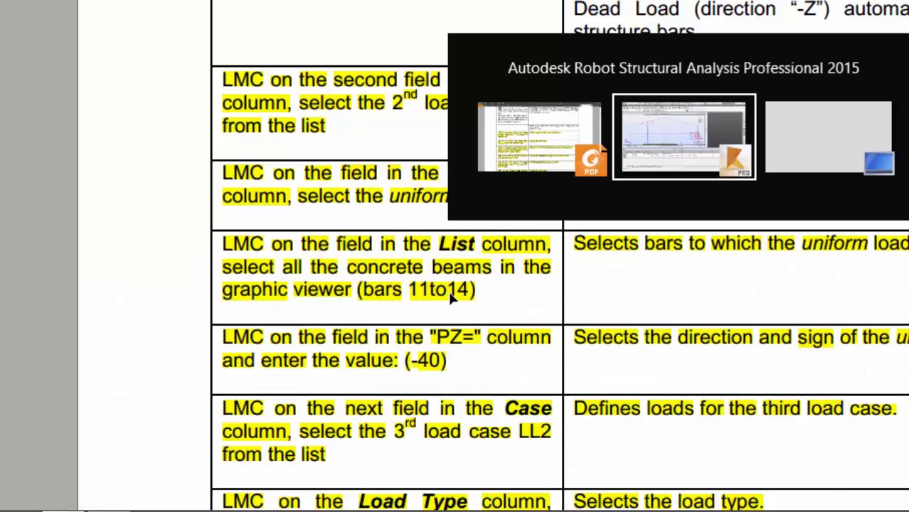
left_click(284, 334)
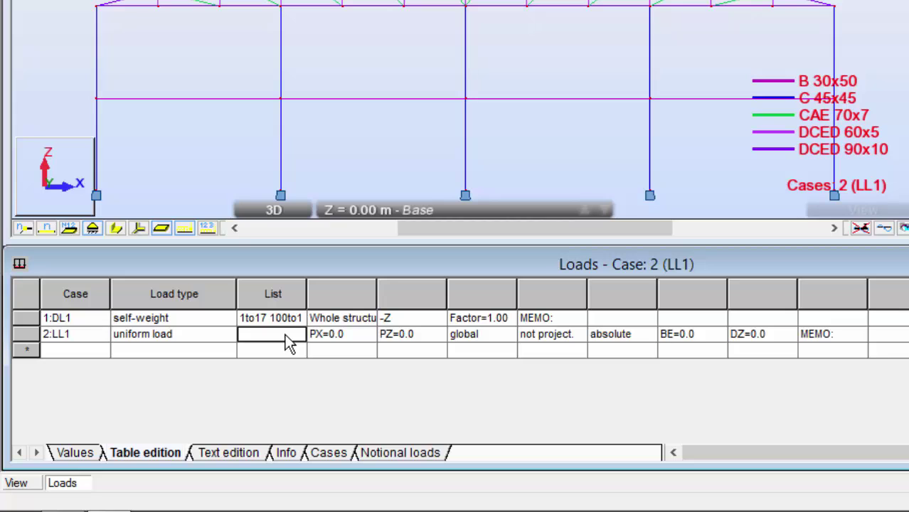
type("11to14")
Step: Check the manual for the load value and set PZ to -40 for the LL1 uniform load
key("alt+Tab")
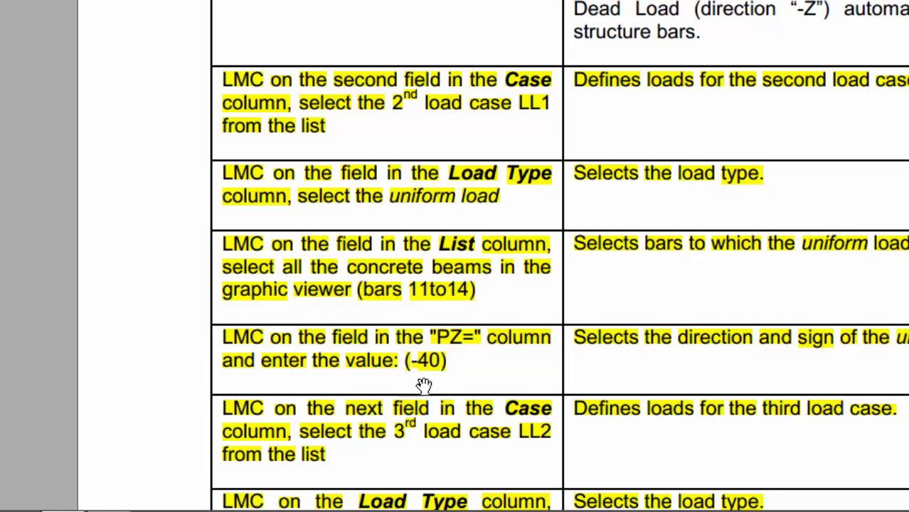
key("alt+Tab")
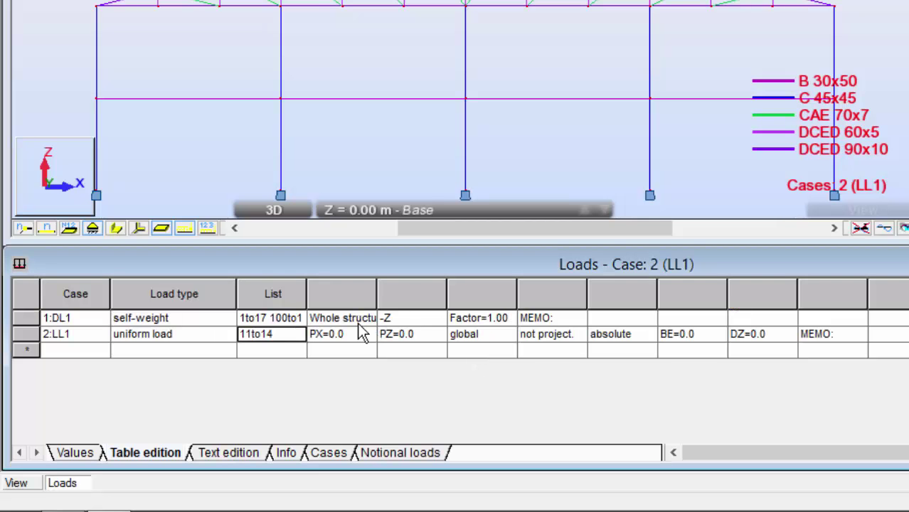
left_click(421, 334)
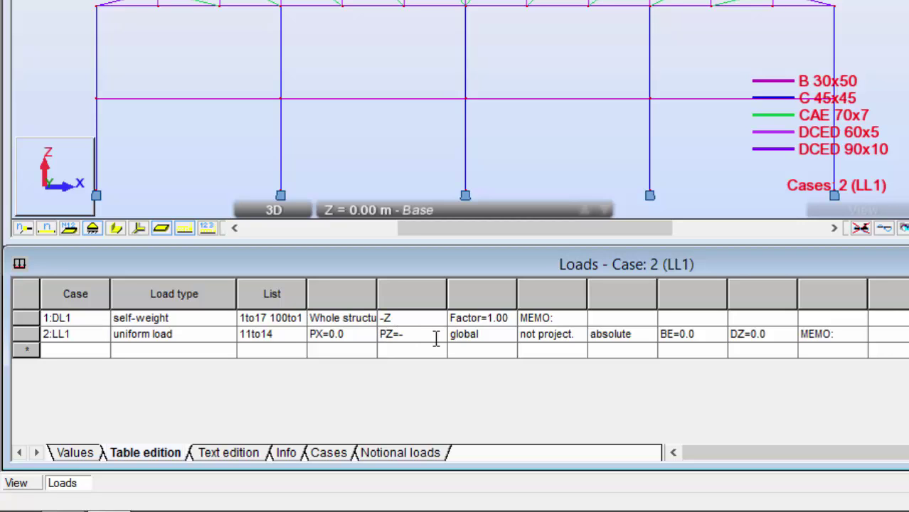
key("Tab")
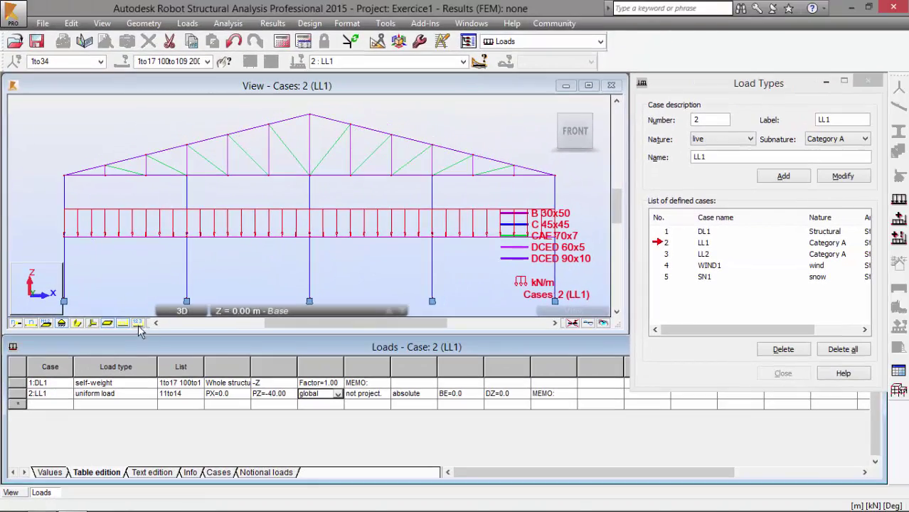
Step: Consult the manual's next load instructions and add a row for case LL2 to the loads table
key("alt+Tab")
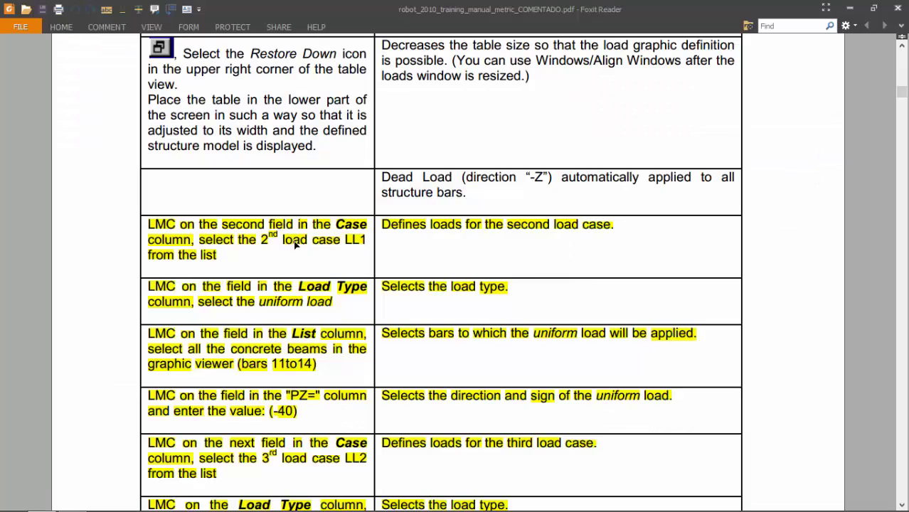
scroll(292, 284, "down", 5)
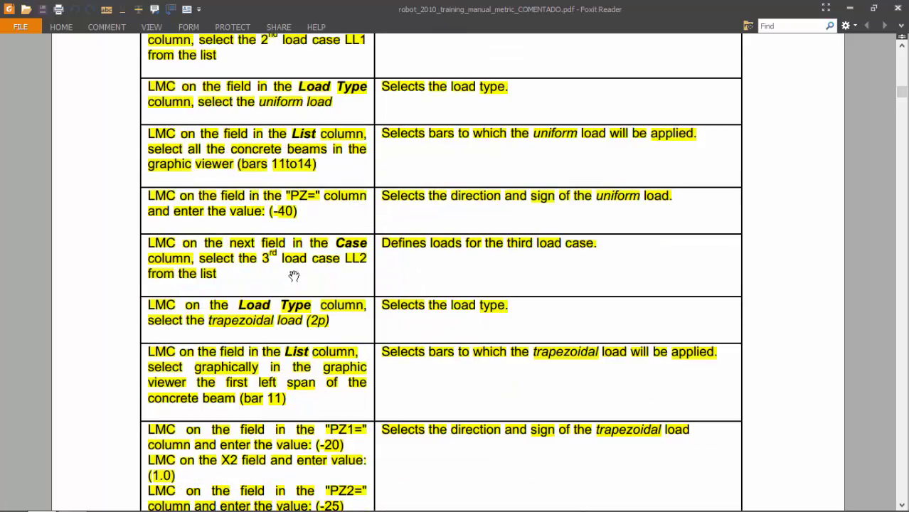
key("alt+Tab")
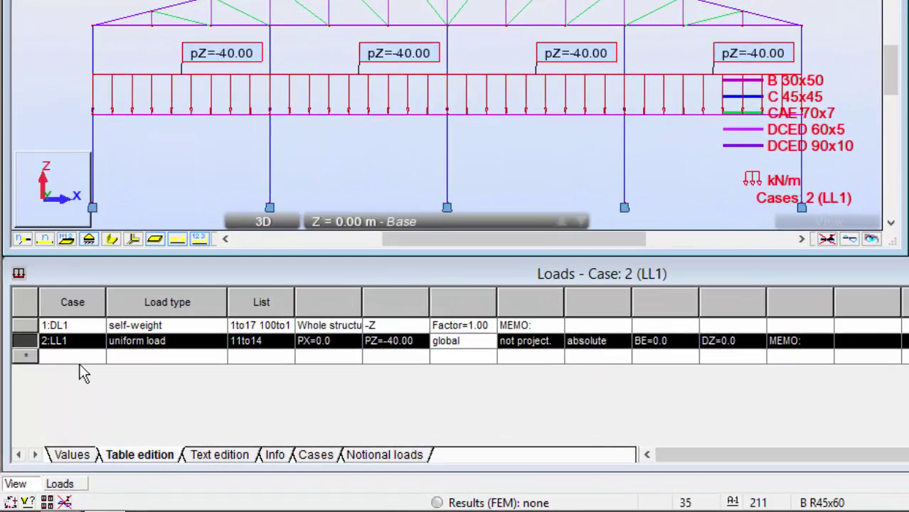
left_click(92, 366)
left_click(98, 356)
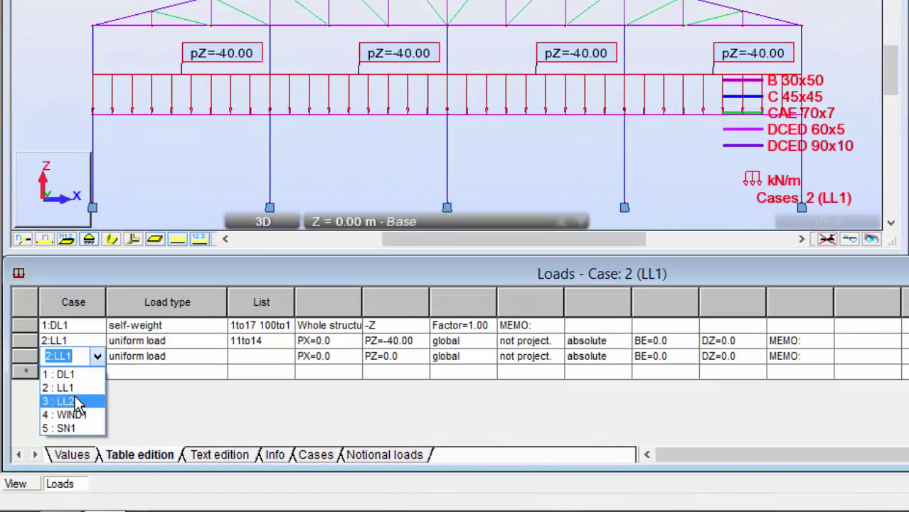
left_click(100, 400)
Step: Check the manual for the required load type and set the LL2 row to trapezoidal load (2p)
key("alt+Tab")
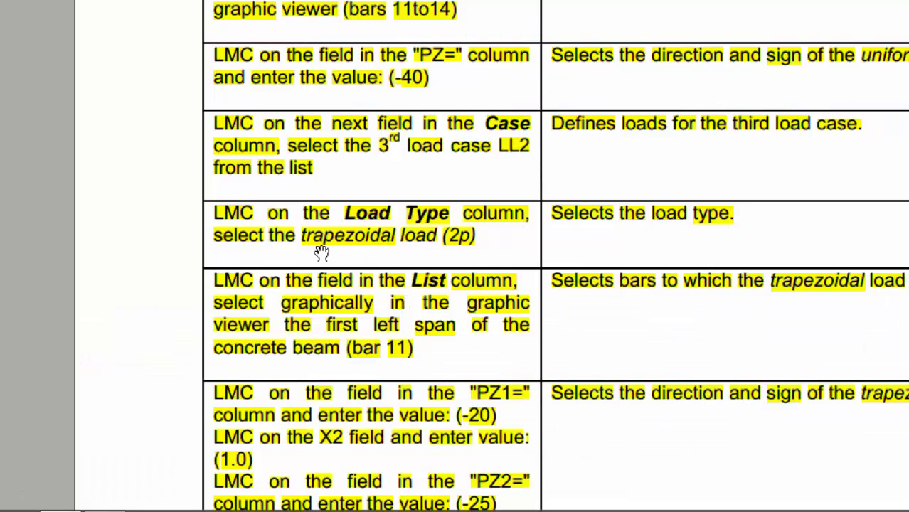
key("alt+Tab")
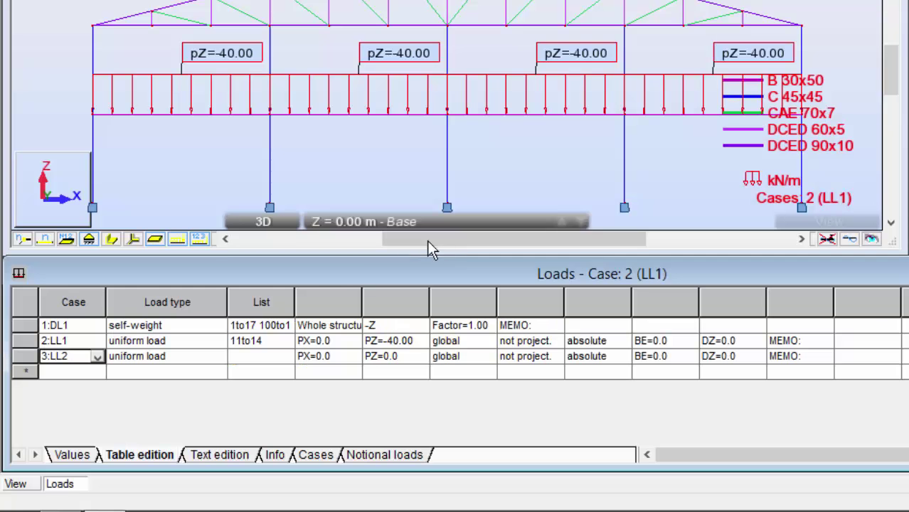
left_click(178, 358)
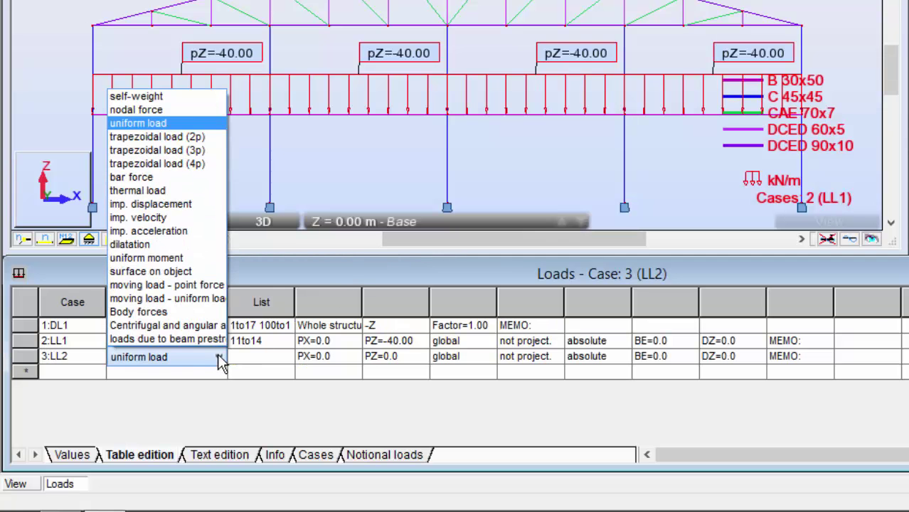
left_click(199, 137)
Step: Look up the loaded span in the manual and assign the LL2 trapezoidal load to bar 11
key("alt+Tab")
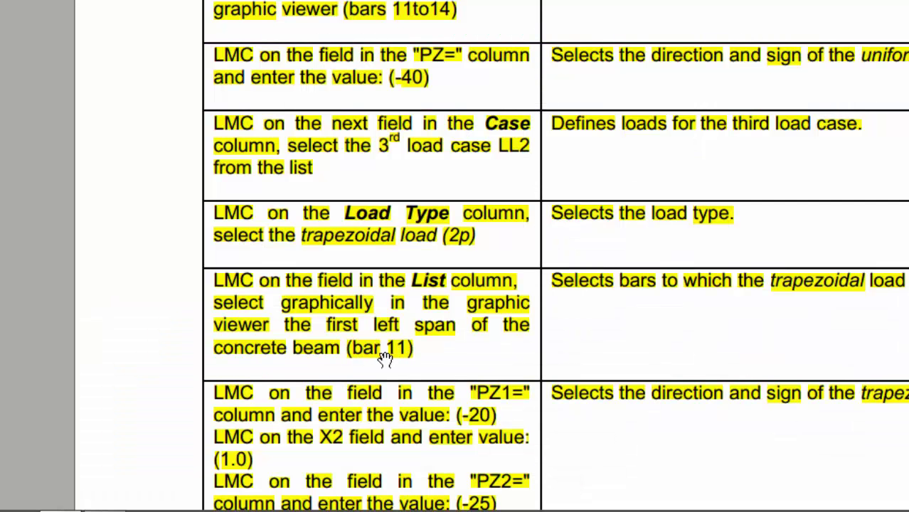
key("alt+Tab")
left_click(271, 355)
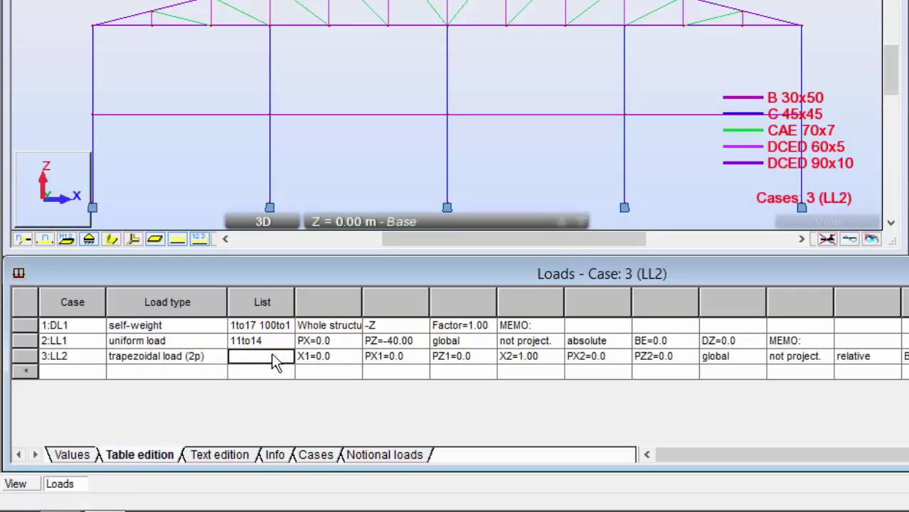
type("11")
Step: Consult the manual for the trapezoidal load values and enter -20 as PX1 in the LL2 row
key("alt+Tab")
scroll(367, 340, "down", 3)
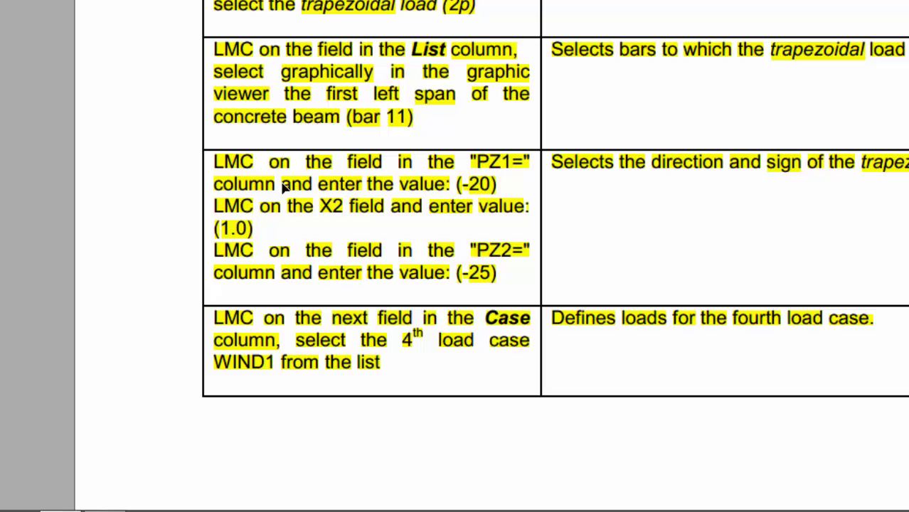
key("alt+Tab")
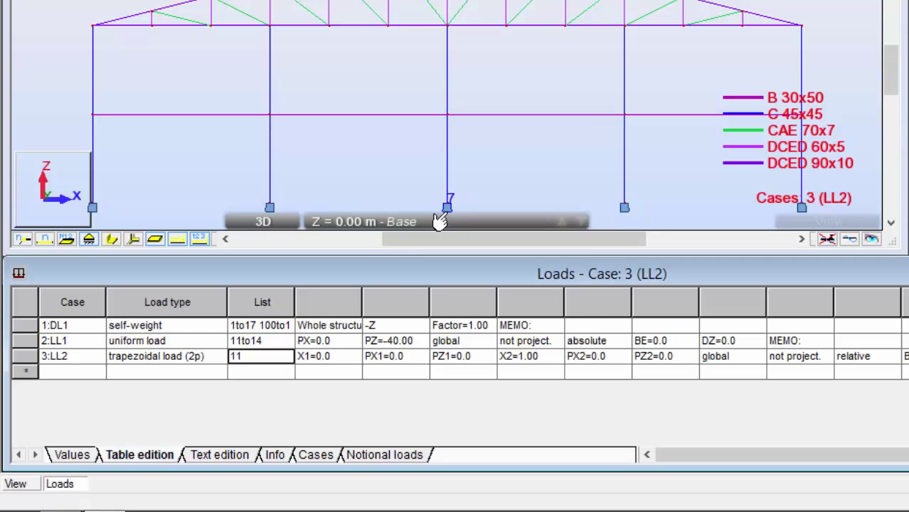
left_click(412, 355)
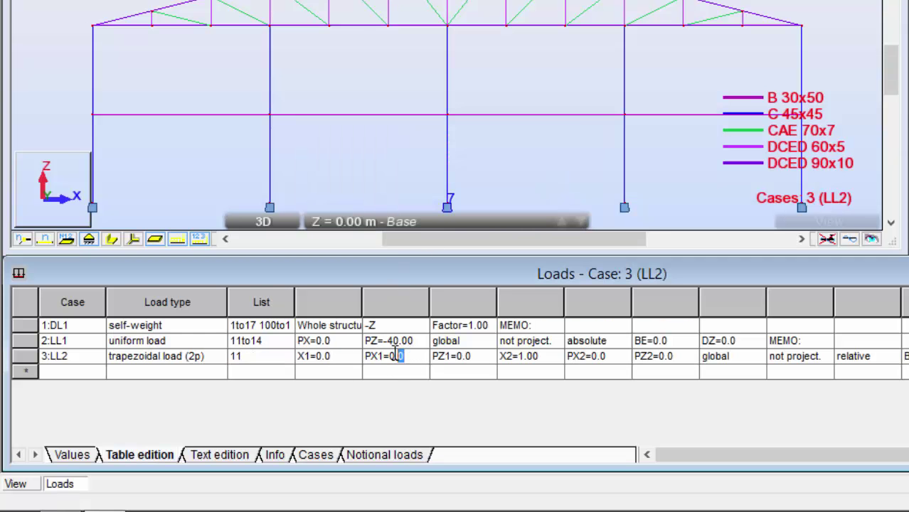
key("alt+Tab")
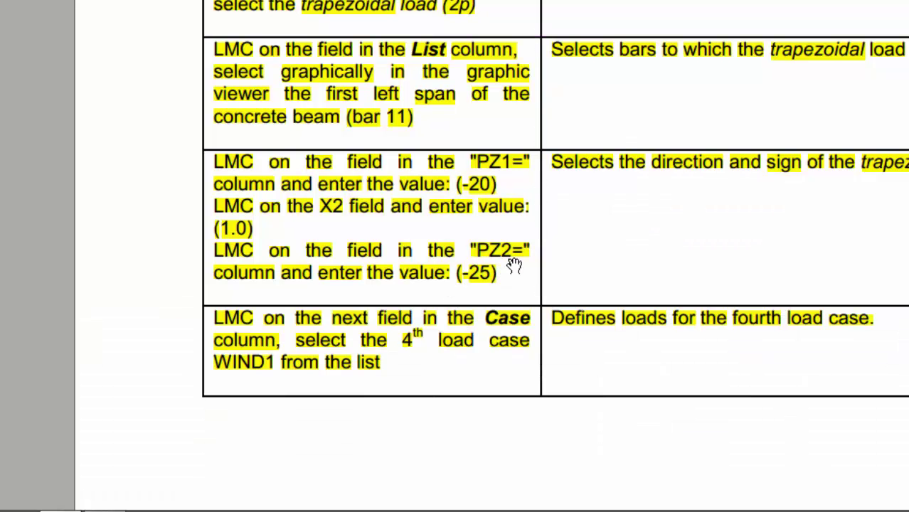
key("alt+Tab")
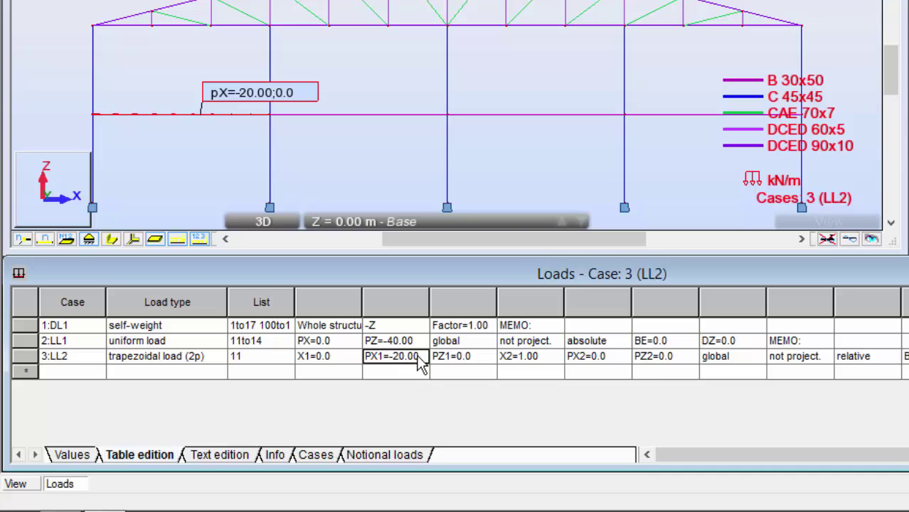
Step: Recheck the load direction in the manual and clear the PX1 value in the LL2 row
key("alt+Tab")
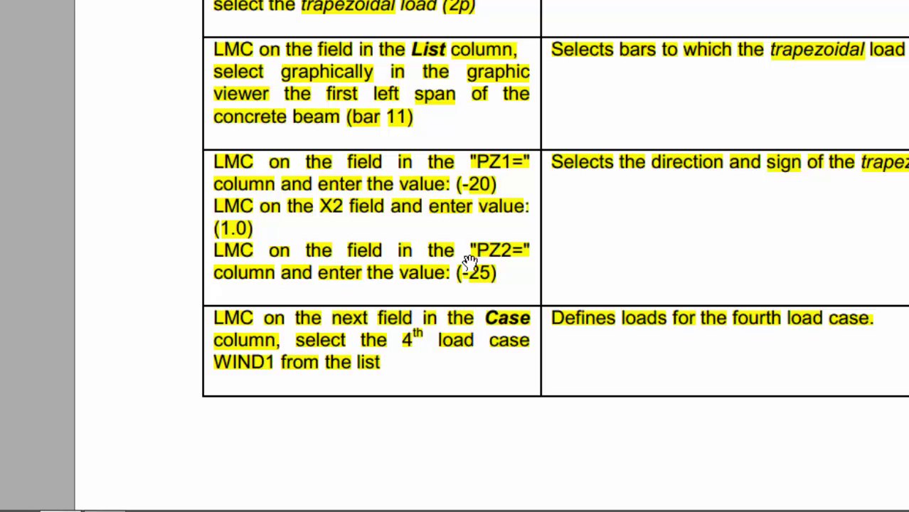
key("alt+Tab")
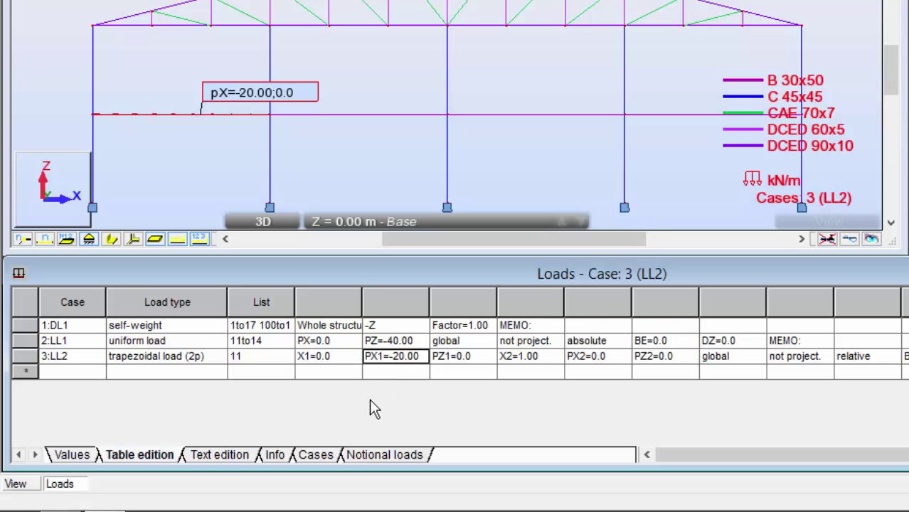
left_click(416, 357)
key("BackSpace")
key("BackSpace")
key("BackSpace")
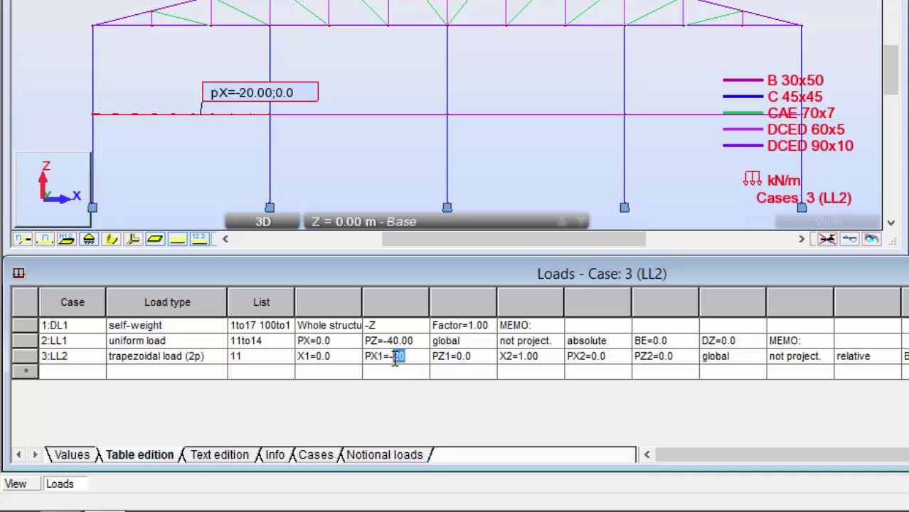
key("BackSpace")
key("BackSpace")
Step: Set PZ1 to -20 for the LL2 trapezoidal load on bar 11
left_click(445, 362)
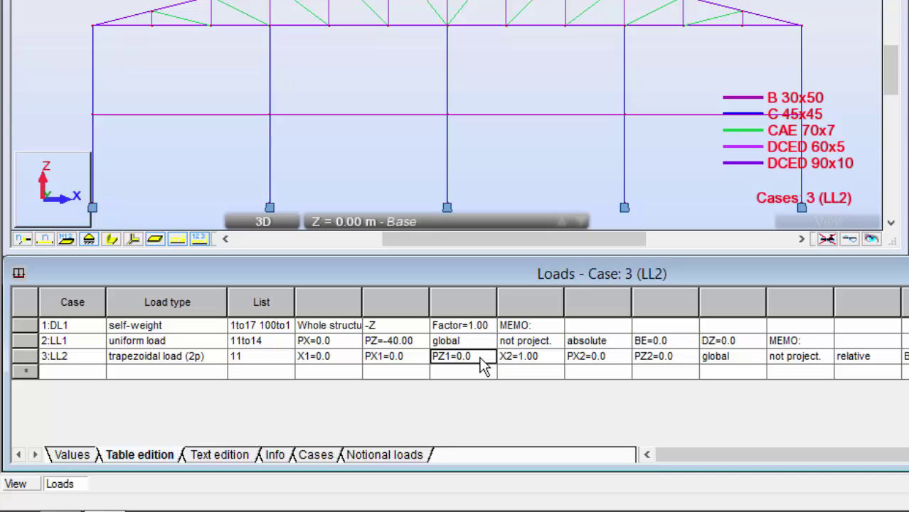
left_click(474, 355)
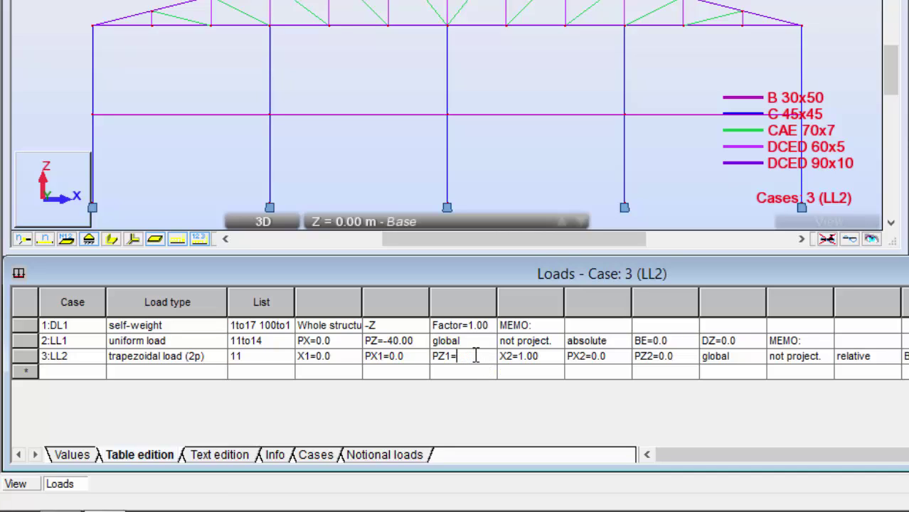
type("-20")
key("Tab")
key("Tab")
key("Tab")
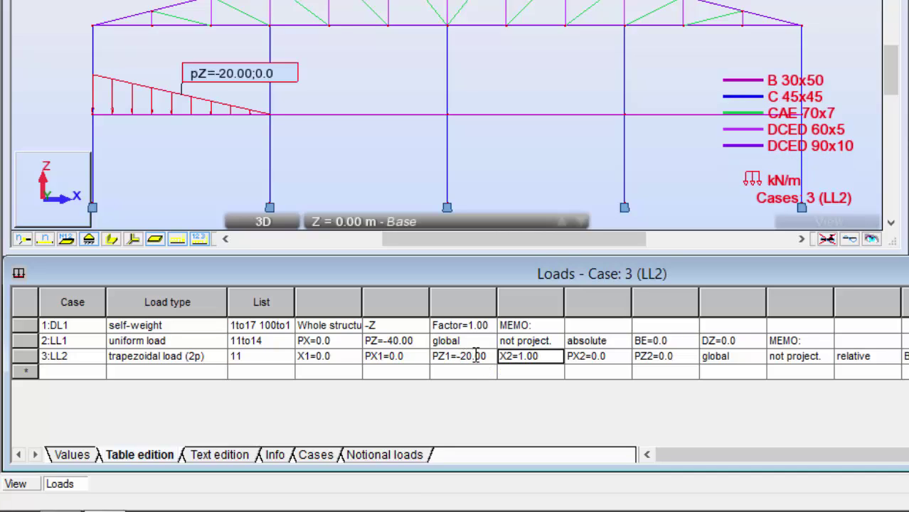
Step: Set PZ2 to -25 for the LL2 trapezoidal load on bar 11
left_click(682, 357)
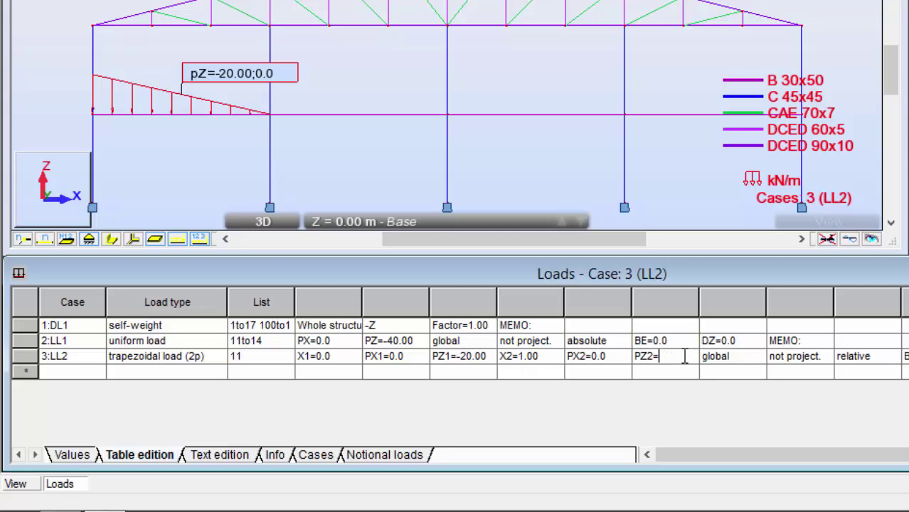
type("-")
type("25")
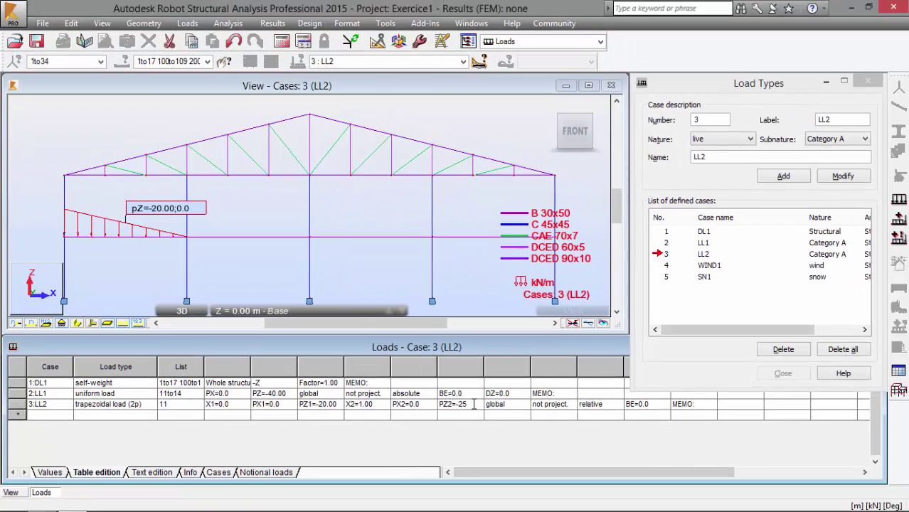
key("Tab")
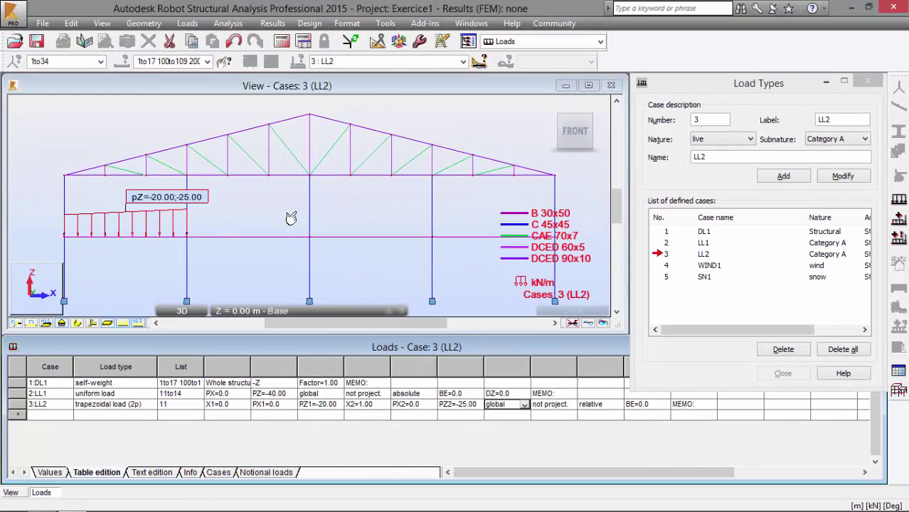
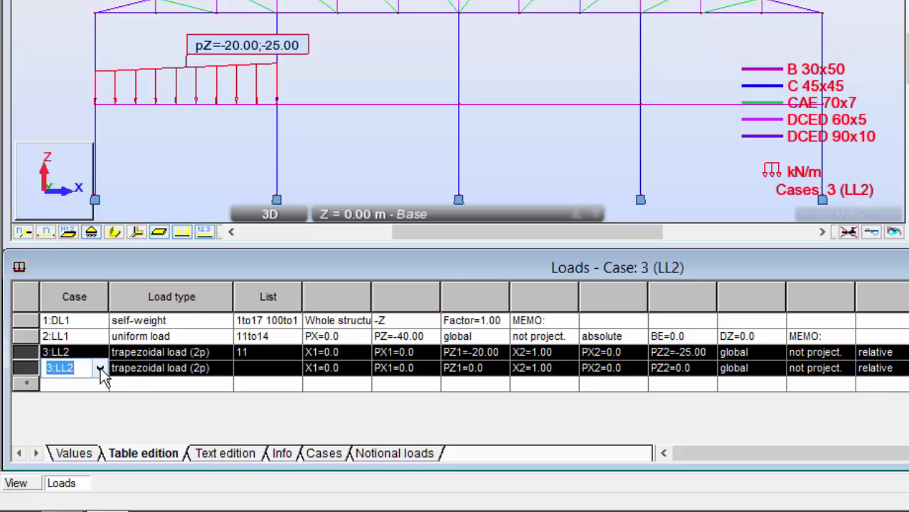
Step: Assign the new loads table row to case WIND1 and set its load type to uniform load
left_click(100, 369)
left_click(77, 426)
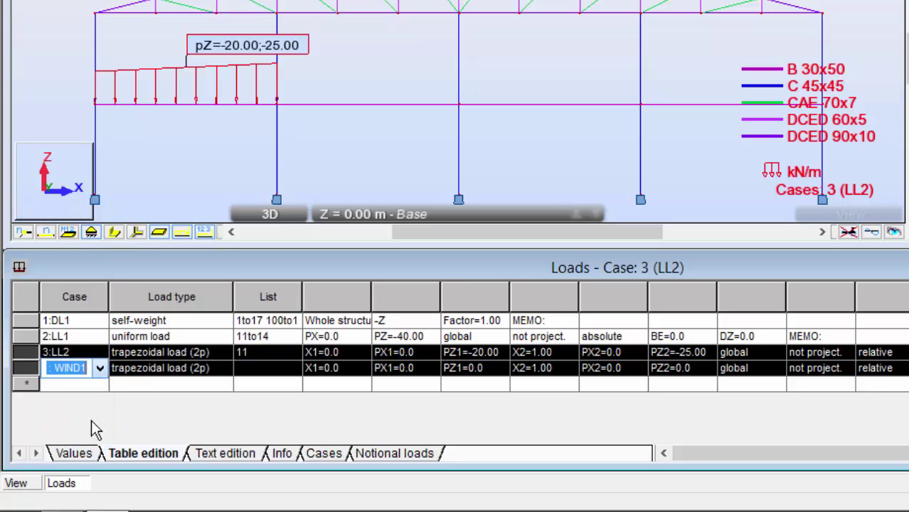
left_click(171, 370)
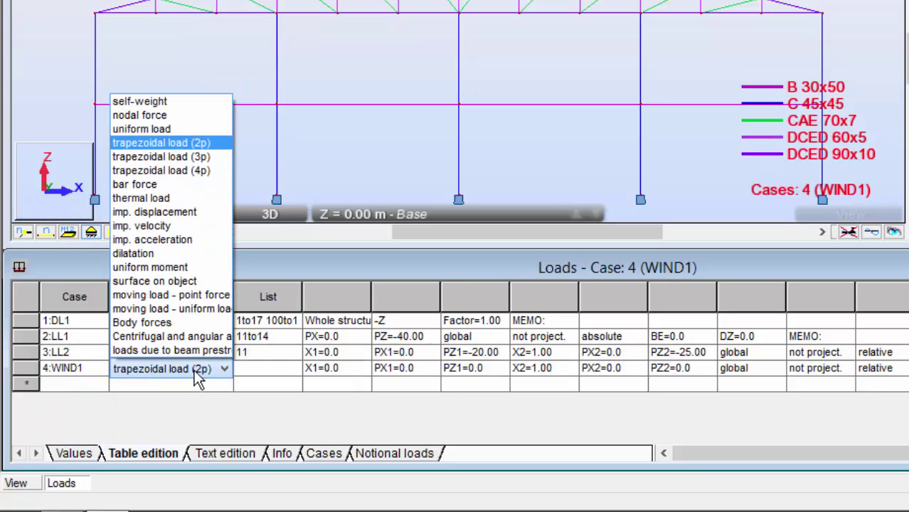
left_click(172, 127)
Step: Apply the WIND1 uniform load to bars 1 and 2 with PX set to 15, following the manual
key("alt+Tab")
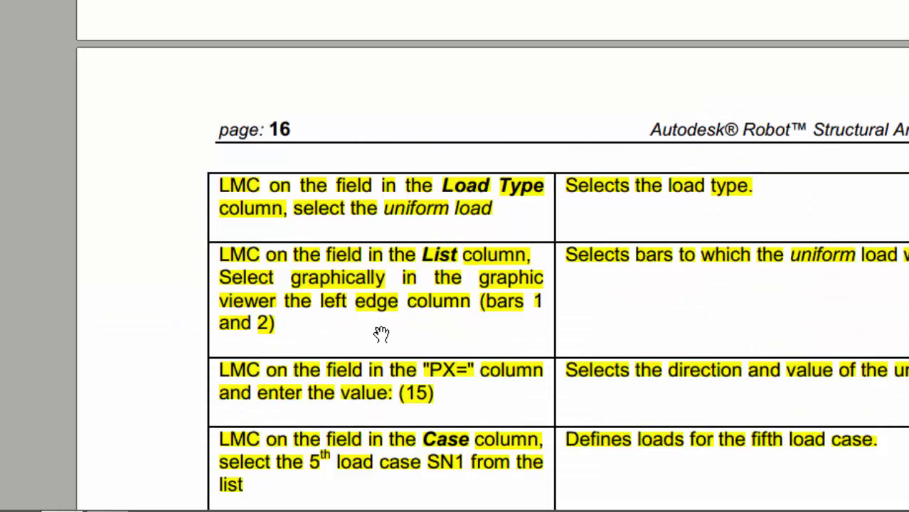
key("alt+Tab")
left_click(262, 364)
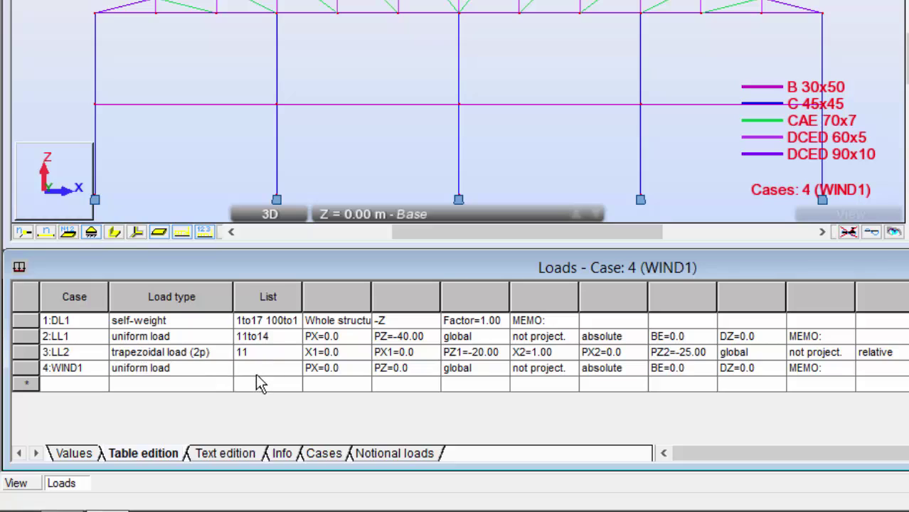
type("1 2")
key("Tab")
type("1")
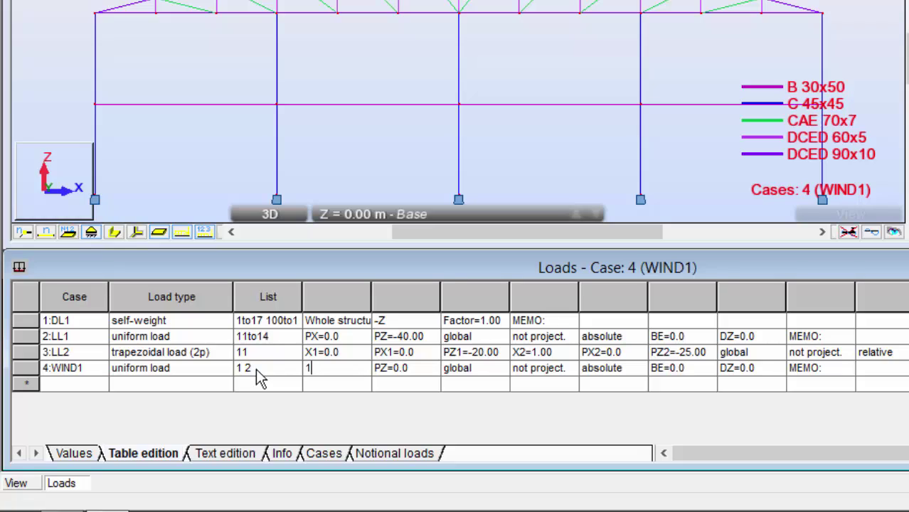
key("Tab")
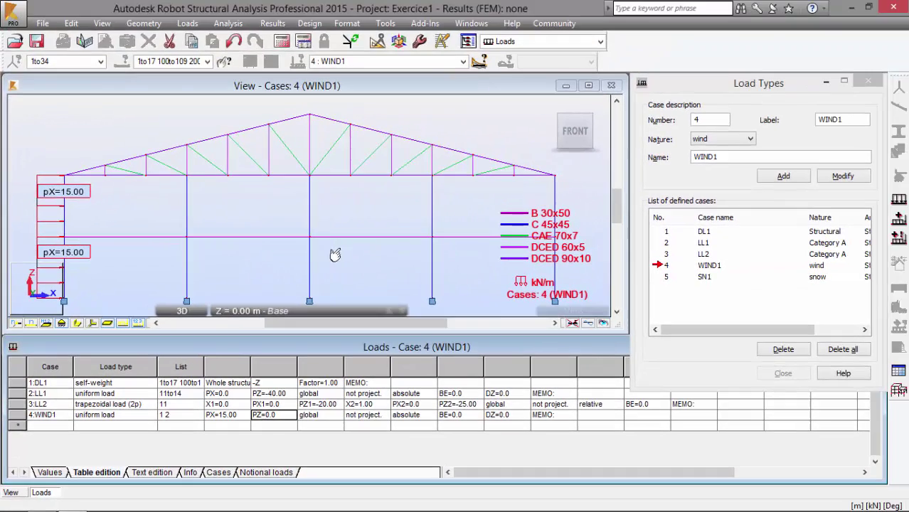
left_click(266, 222)
scroll(263, 211, "down", 2)
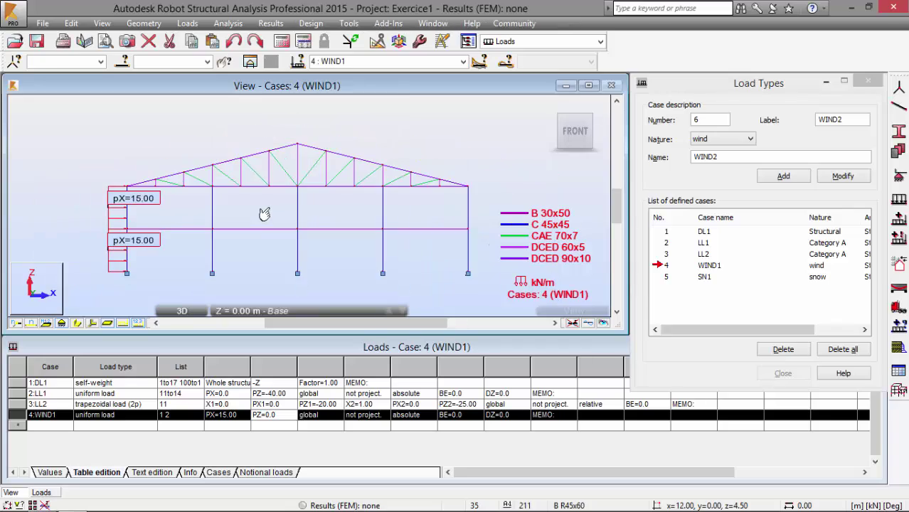
Step: Assign a new loads table row to case SN1 and set its load type to nodal force, as the manual specifies
left_click(63, 426)
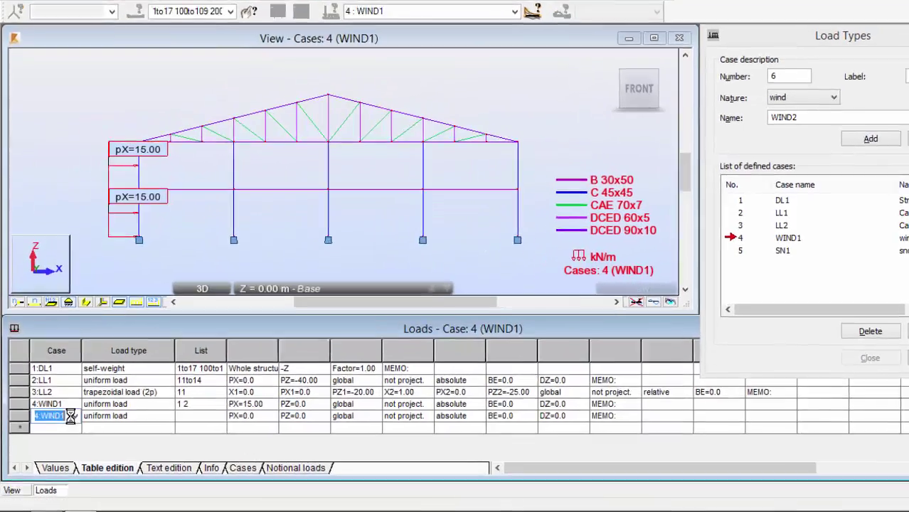
left_click(66, 426)
left_click(60, 421)
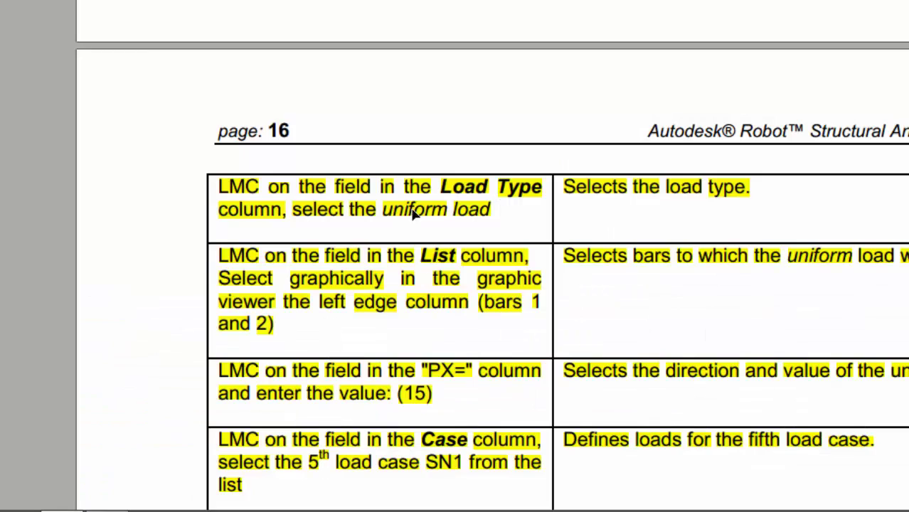
key("ctrl+a")
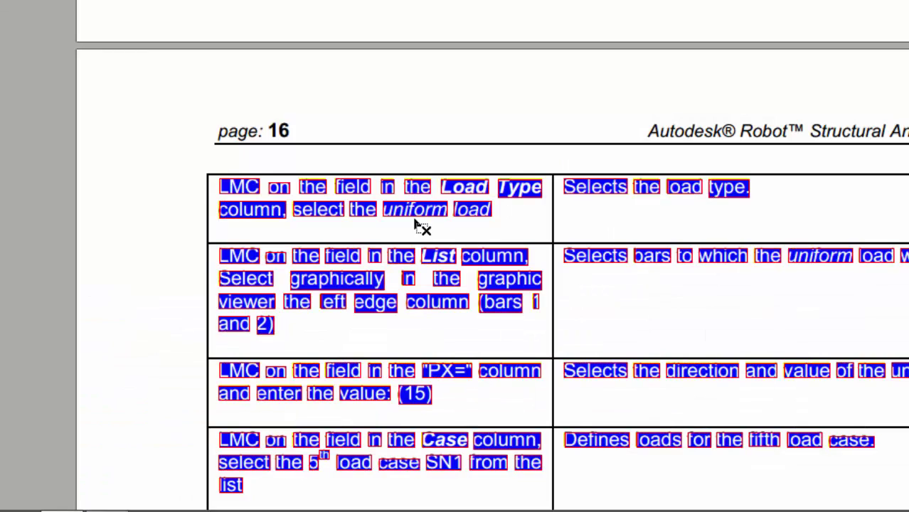
left_click(278, 256)
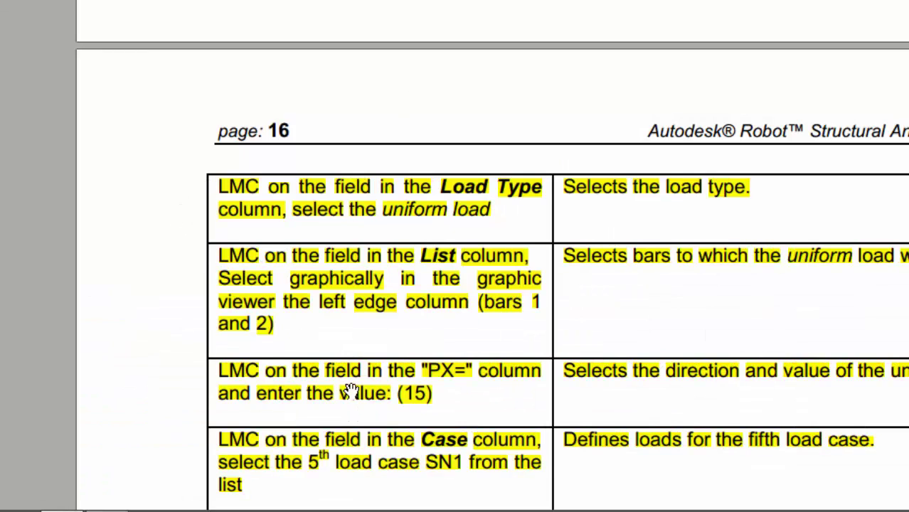
scroll(346, 302, "down", 6)
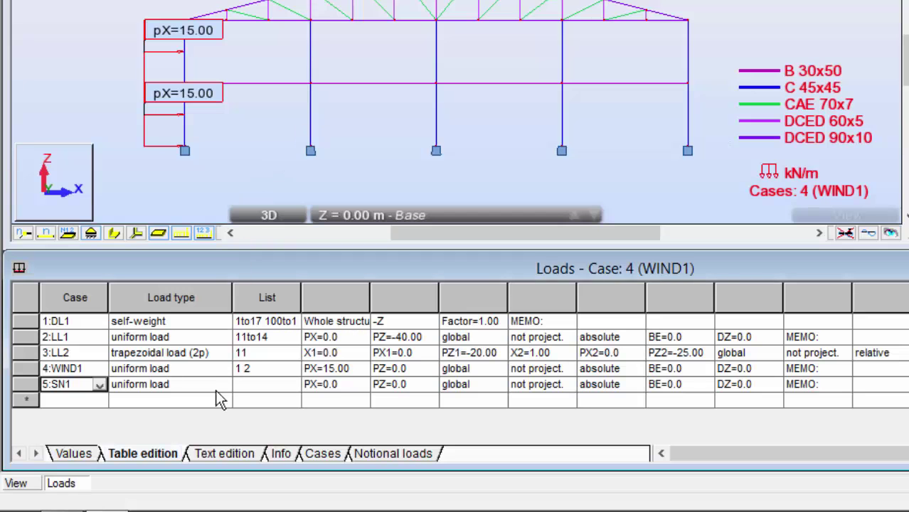
left_click(224, 387)
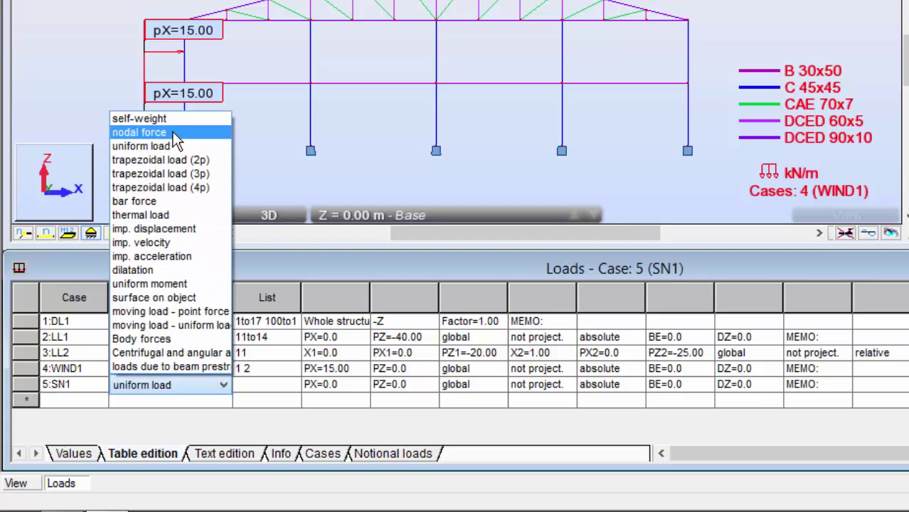
left_click(139, 132)
Step: Apply the SN1 nodal force to nodes 24to34 with FZ set to -25
left_click(260, 387)
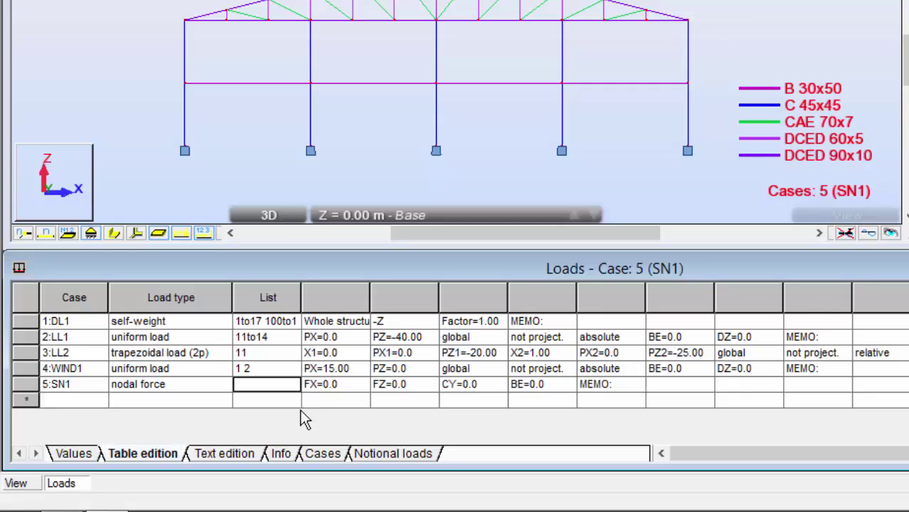
type("24to34")
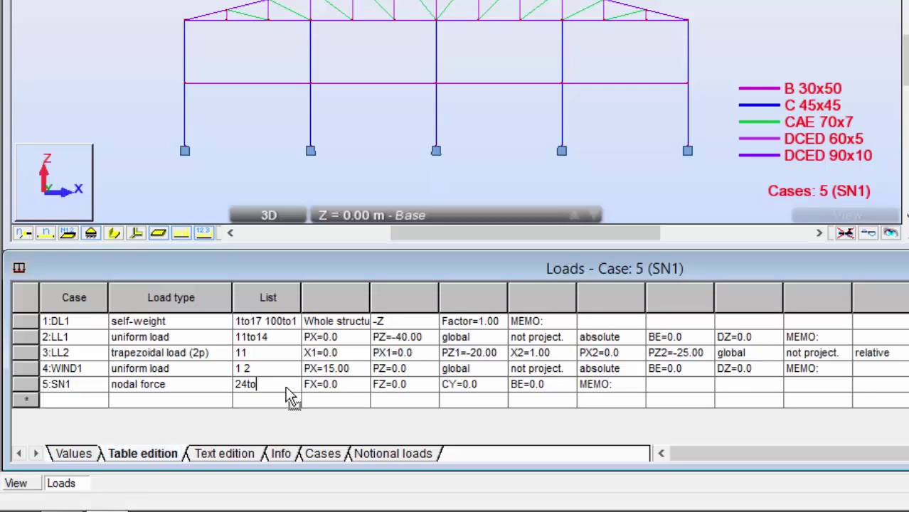
key("Tab")
key("Tab")
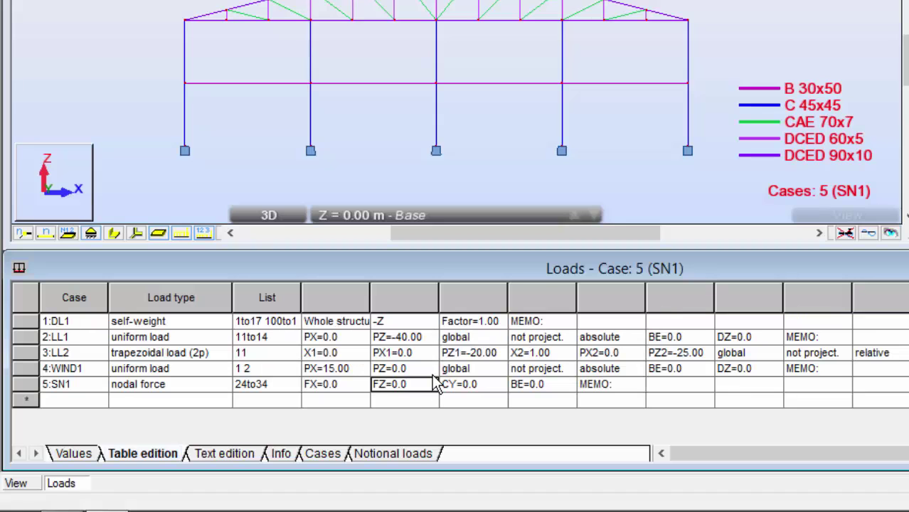
type("-25")
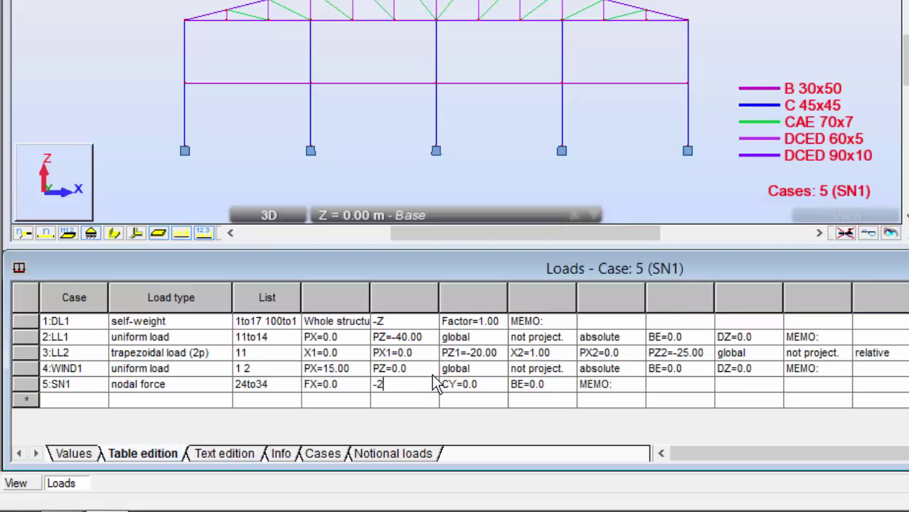
key("Tab")
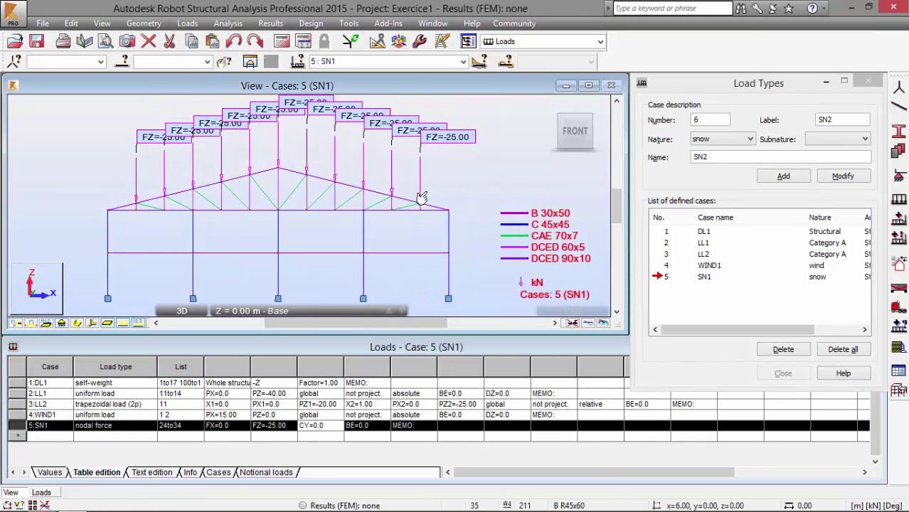
Step: Hide the load value labels on the SN1 forces in the structure view
left_click(139, 323)
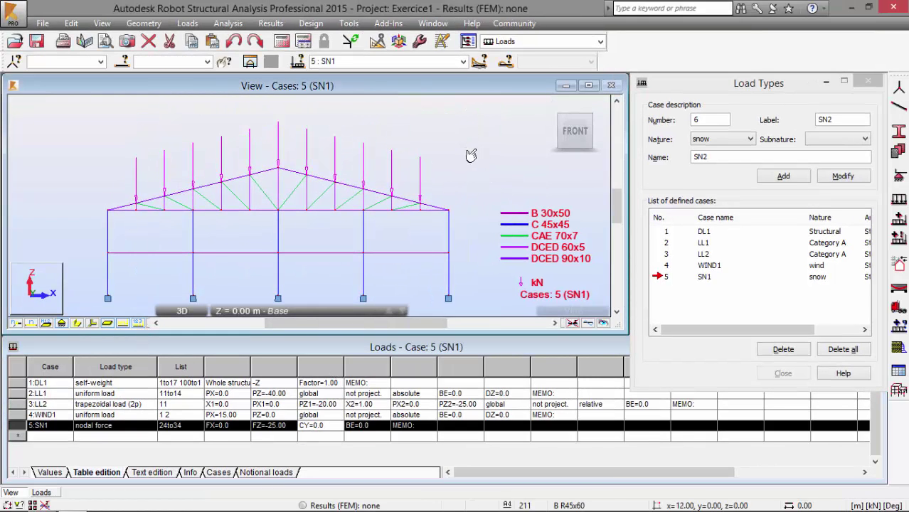
scroll(471, 154, "down", 2)
middle_click_drag(479, 155, 443, 158)
scroll(443, 158, "up", 3)
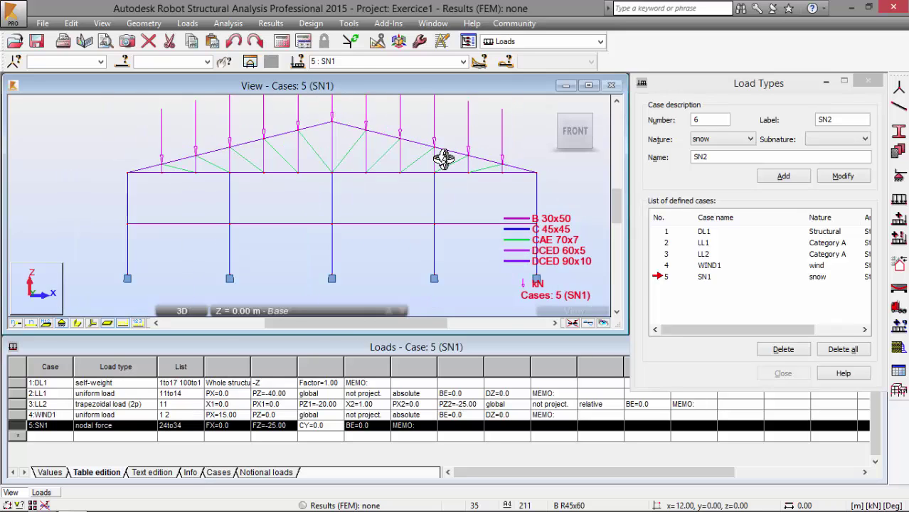
scroll(442, 158, "down", 1)
left_click(462, 62)
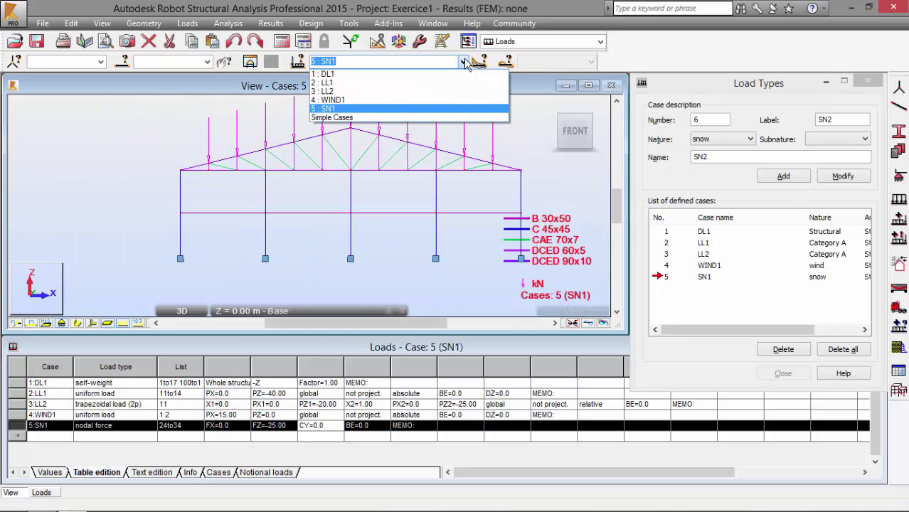
left_click(462, 106)
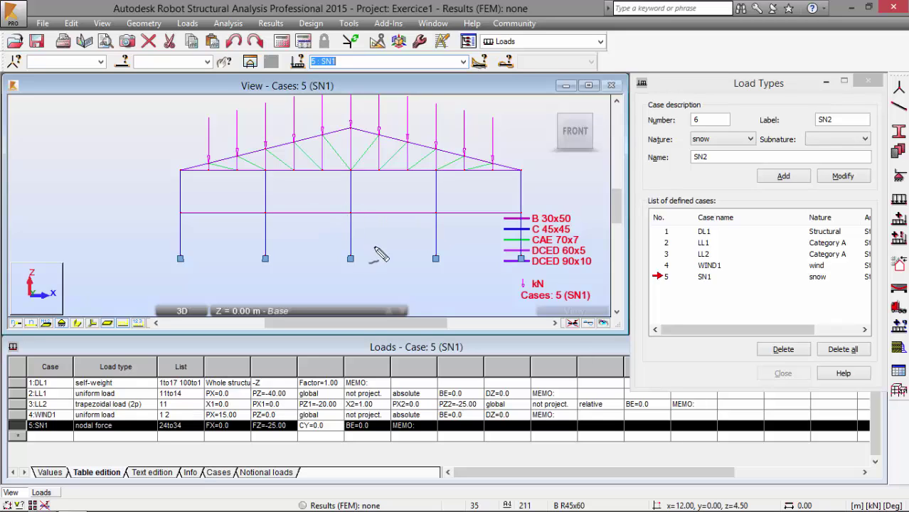
mouse_move(739, 215)
left_mouse_down()
mouse_move(699, 201)
mouse_move(659, 220)
mouse_move(638, 265)
mouse_move(681, 320)
mouse_move(834, 312)
mouse_move(867, 250)
mouse_move(799, 201)
mouse_move(741, 193)
left_mouse_up()
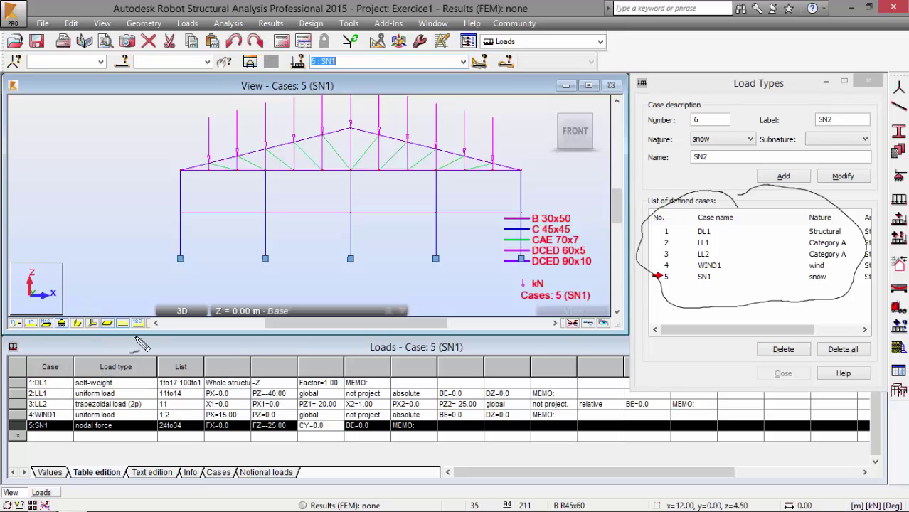
mouse_move(125, 324)
left_mouse_down()
mouse_move(5, 409)
mouse_move(149, 457)
mouse_move(315, 458)
mouse_move(516, 442)
mouse_move(637, 452)
mouse_move(700, 432)
mouse_move(725, 408)
mouse_move(679, 384)
mouse_move(489, 360)
mouse_move(388, 351)
mouse_move(228, 358)
mouse_move(130, 340)
left_mouse_up()
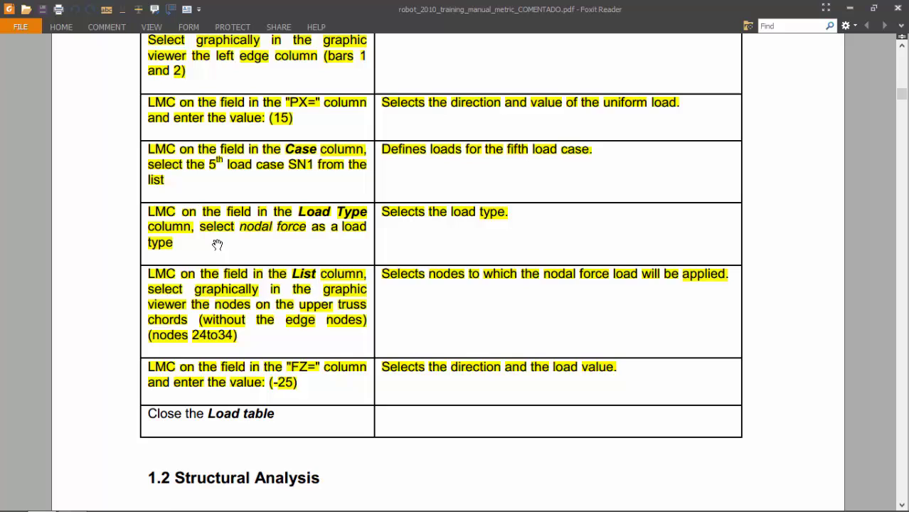
Step: Review the dimension and force units in the job preferences and increase the number of decimal places for displacement
scroll(237, 265, "down", 5)
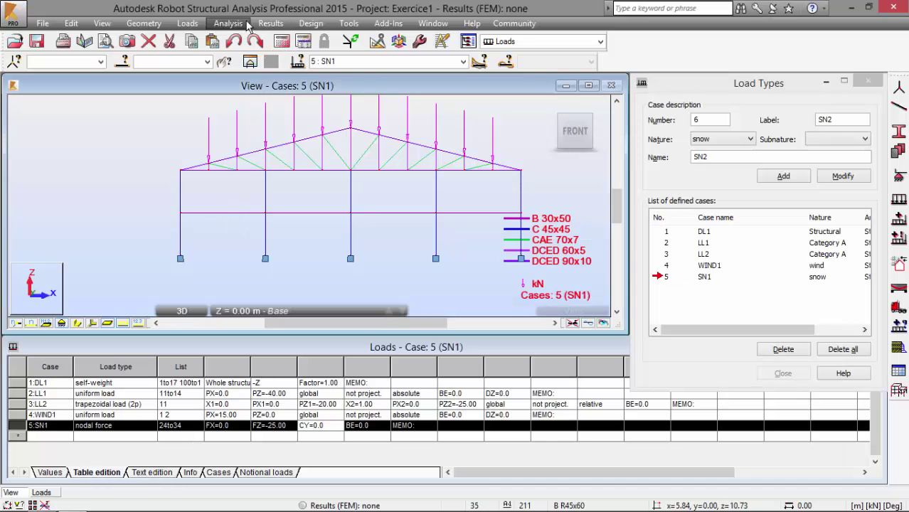
left_click(337, 23)
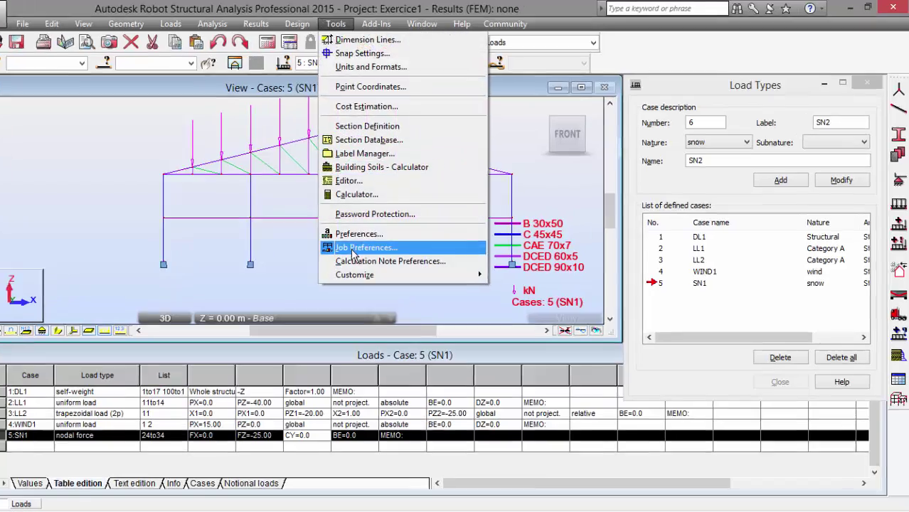
left_click(375, 240)
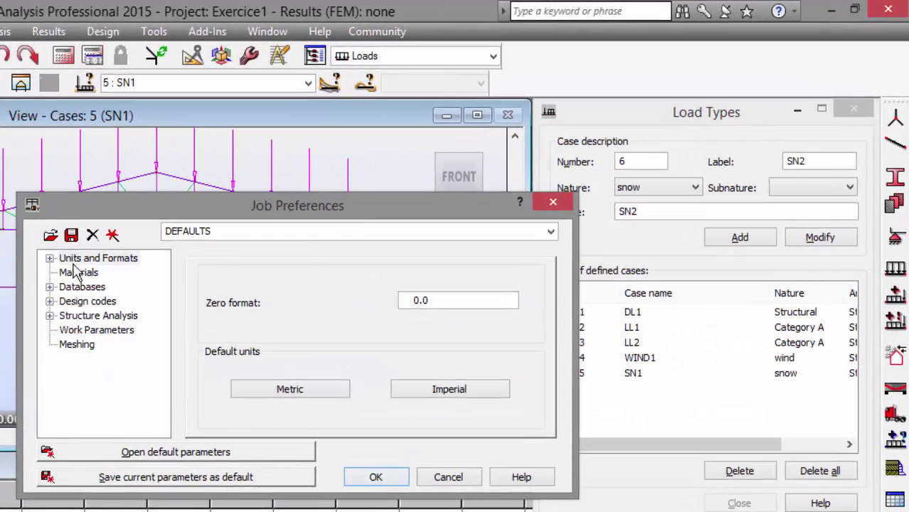
left_click(49, 258)
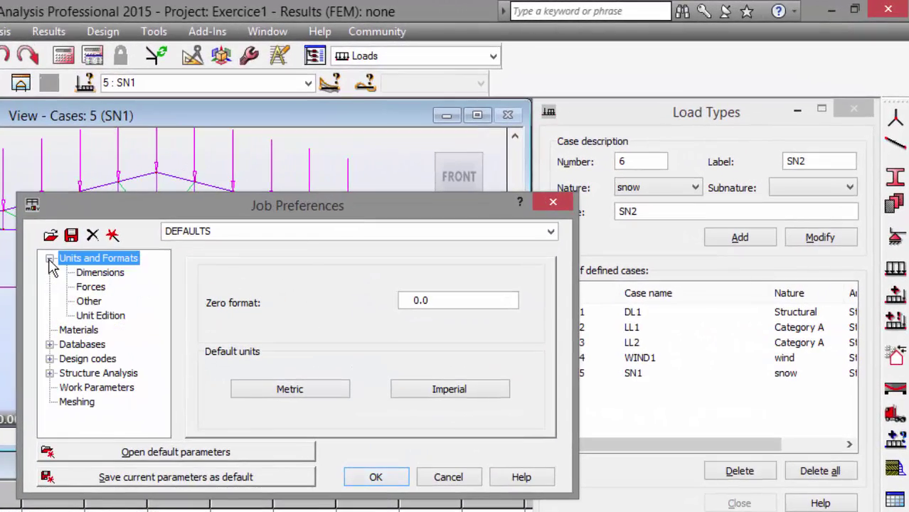
left_click(89, 273)
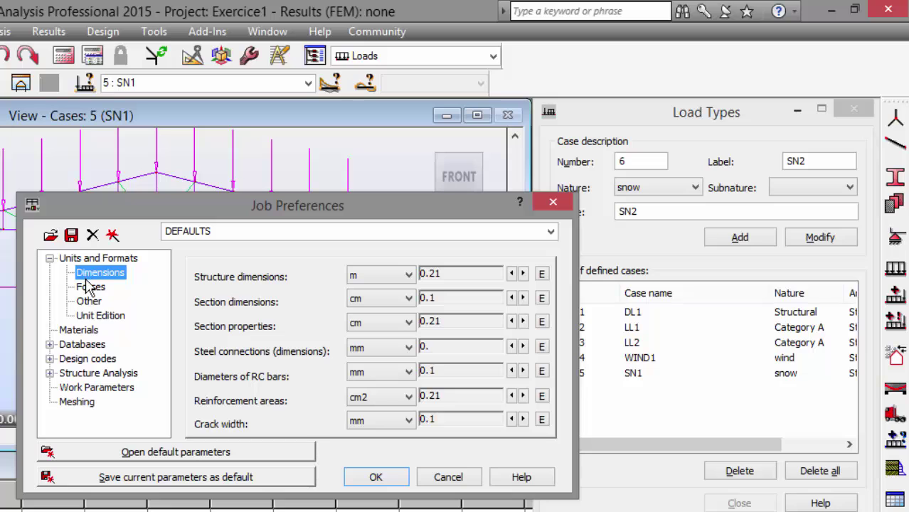
left_click(89, 290)
left_click(88, 301)
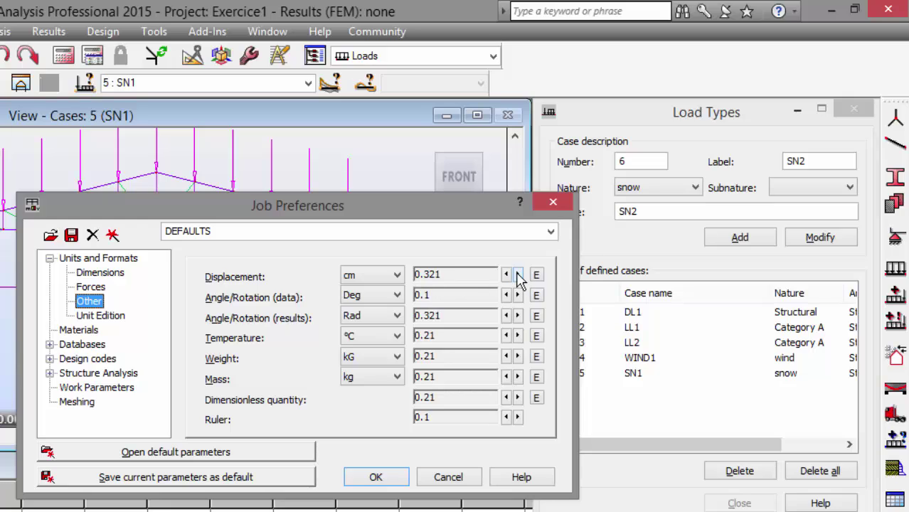
left_click(518, 275)
left_click(375, 477)
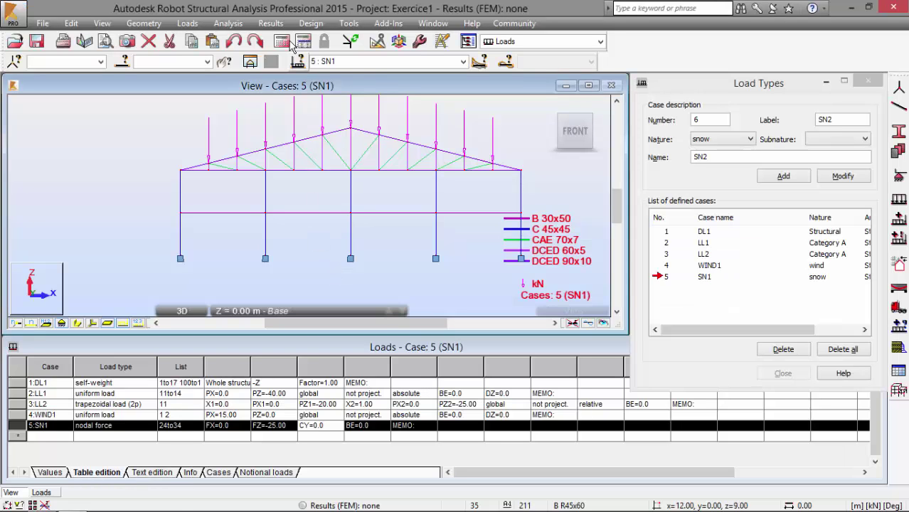
Step: Run the structure calculations and dismiss the calculation messages
left_click(285, 44)
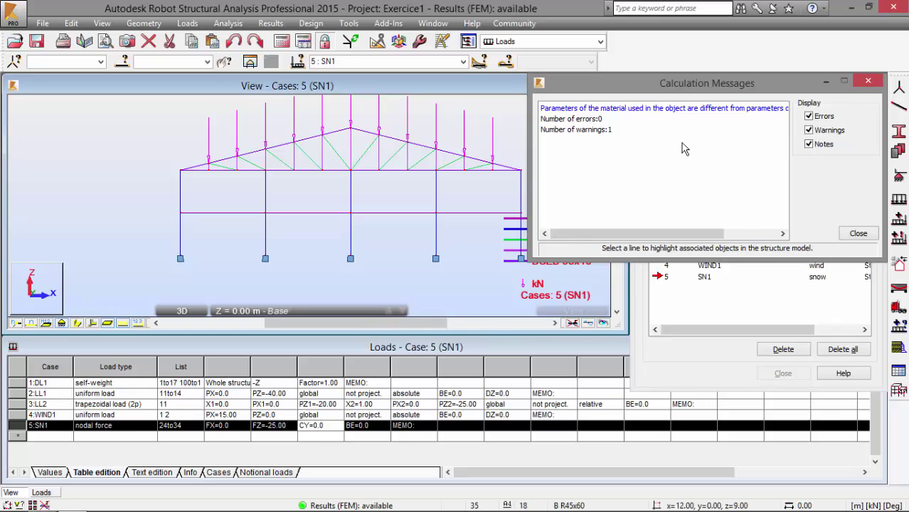
left_click(858, 233)
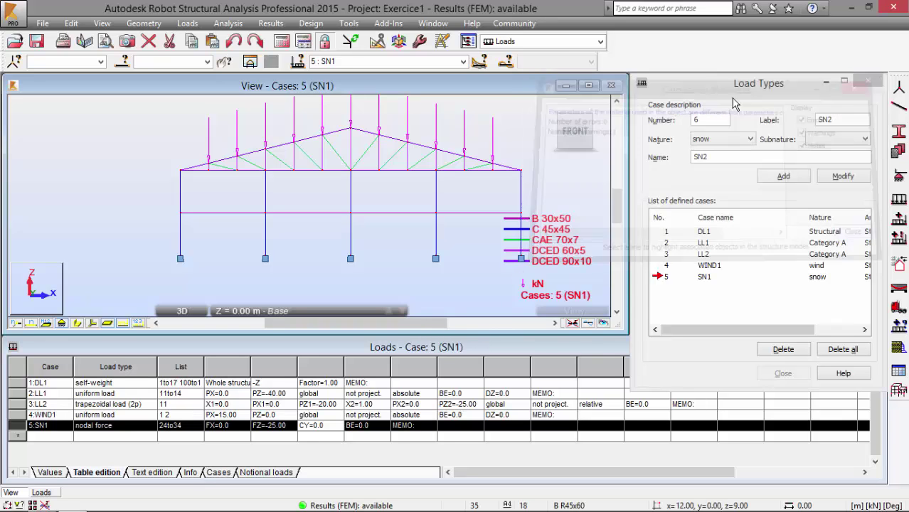
Step: Switch to the Start layout and close the object inspector beside the structure view
left_click(547, 41)
left_click(509, 65)
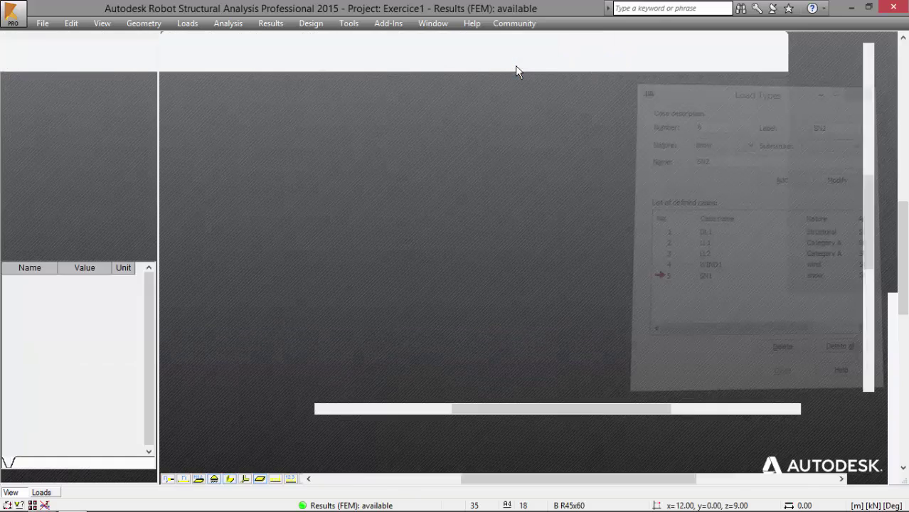
left_click(151, 77)
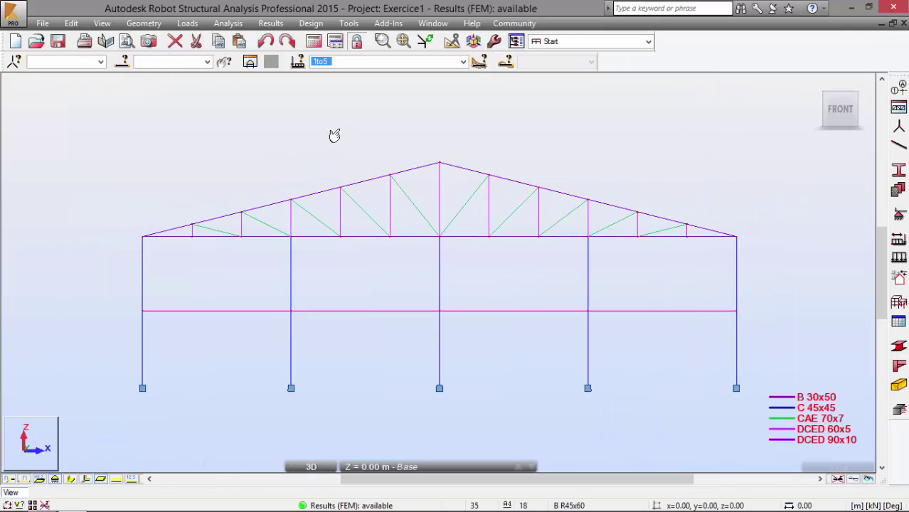
Step: Read section 1.3 Analysis Results in the training manual for the instructions on displaying reactions and the My moment diagram
key("alt+Tab")
scroll(327, 149, "down", 10)
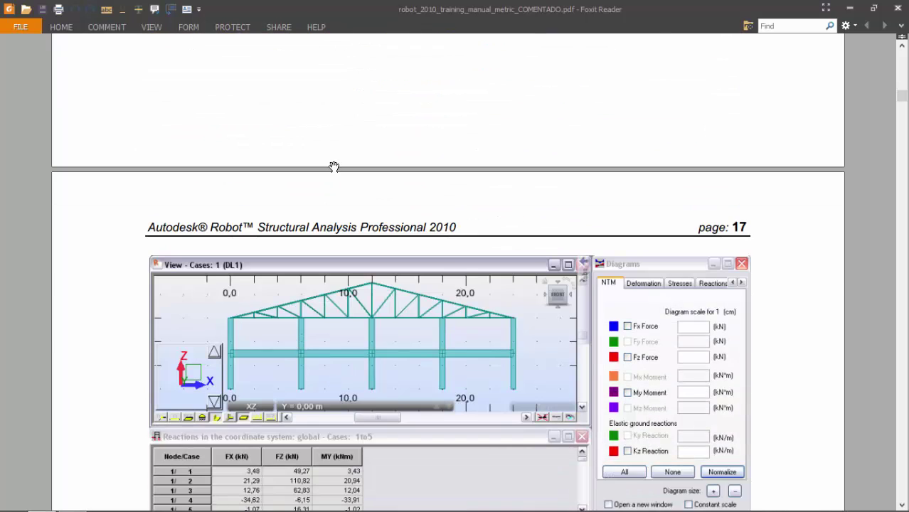
scroll(333, 169, "down", 10)
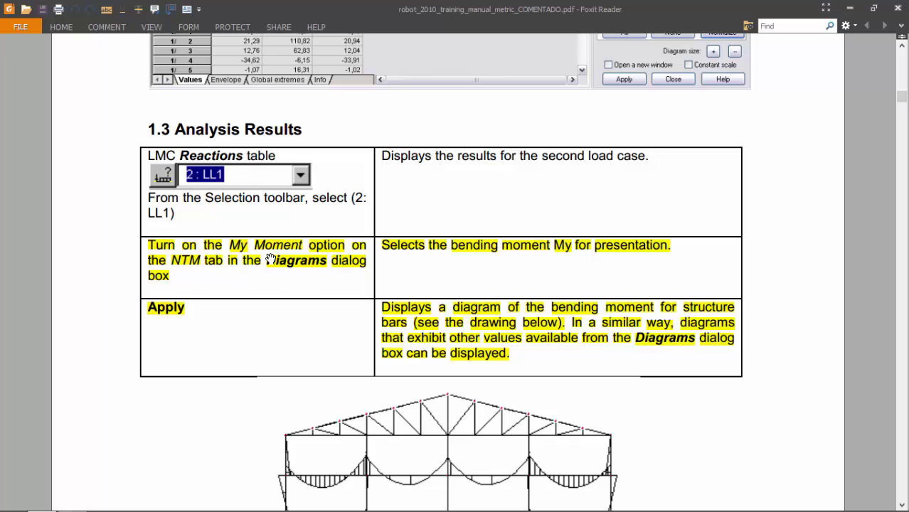
Step: Switch from the manual to Robot, change to the Results layout and maximize the structure view
key("alt+Tab")
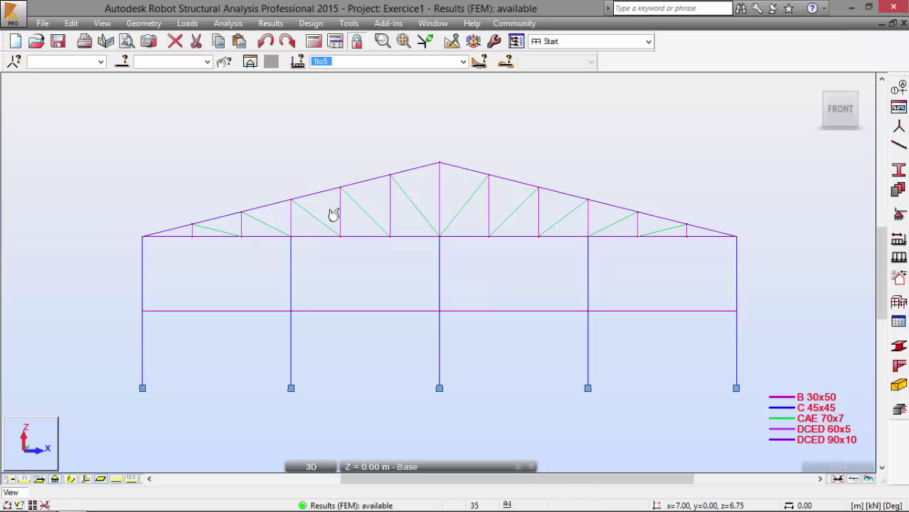
left_click(558, 44)
left_click(553, 126)
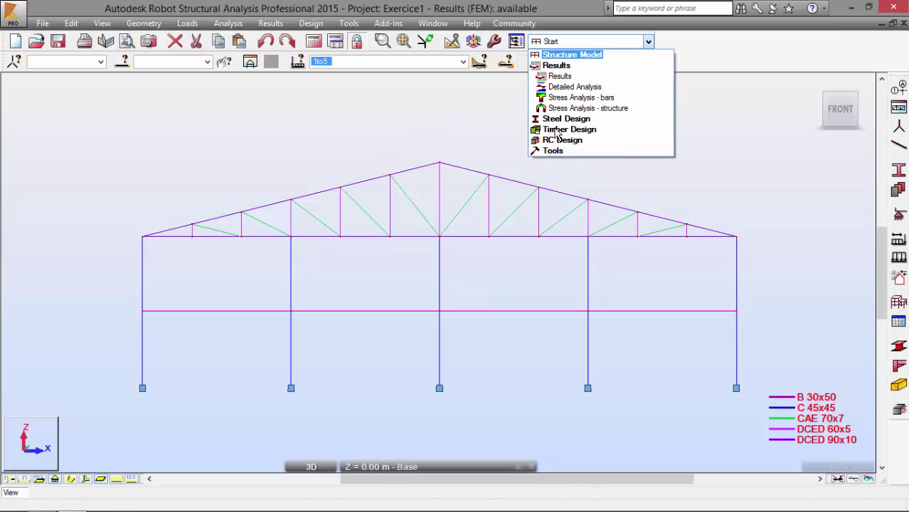
left_click(559, 76)
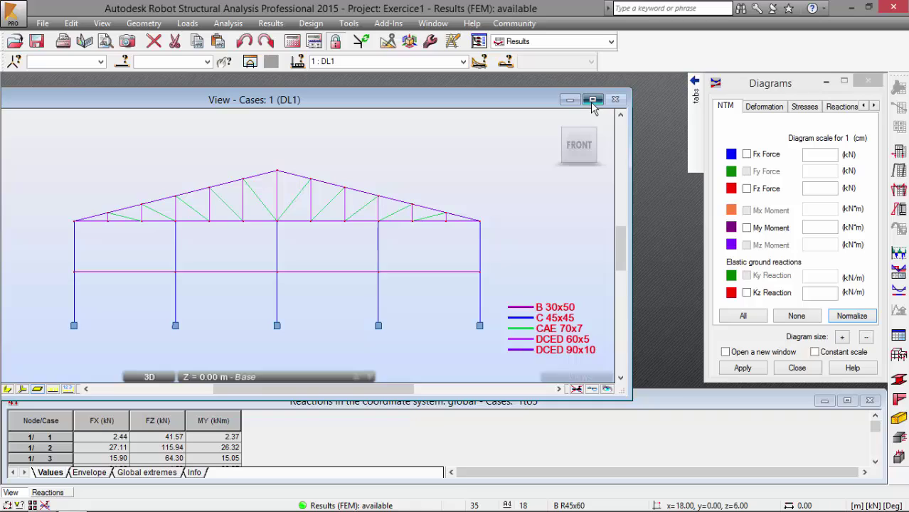
left_click(593, 99)
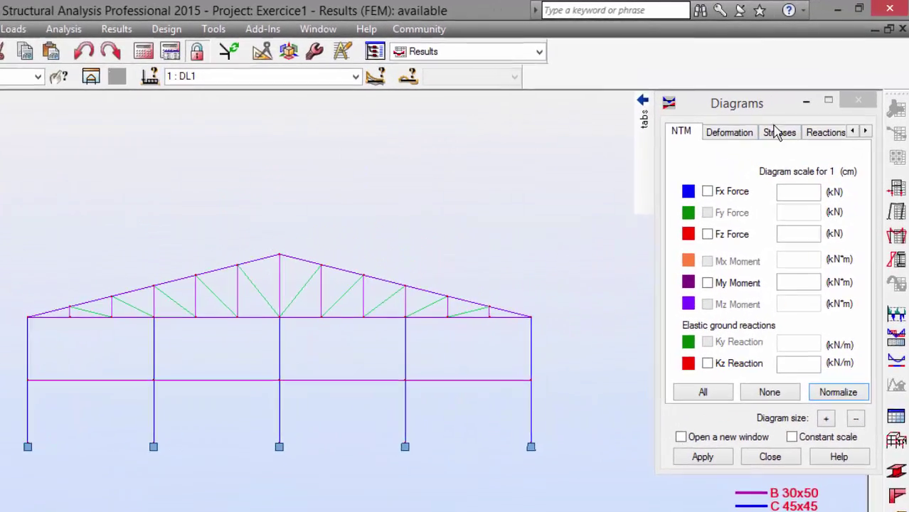
Step: Display the My bending moment diagram on the frame for load case 1: DL1
mouse_move(618, 121)
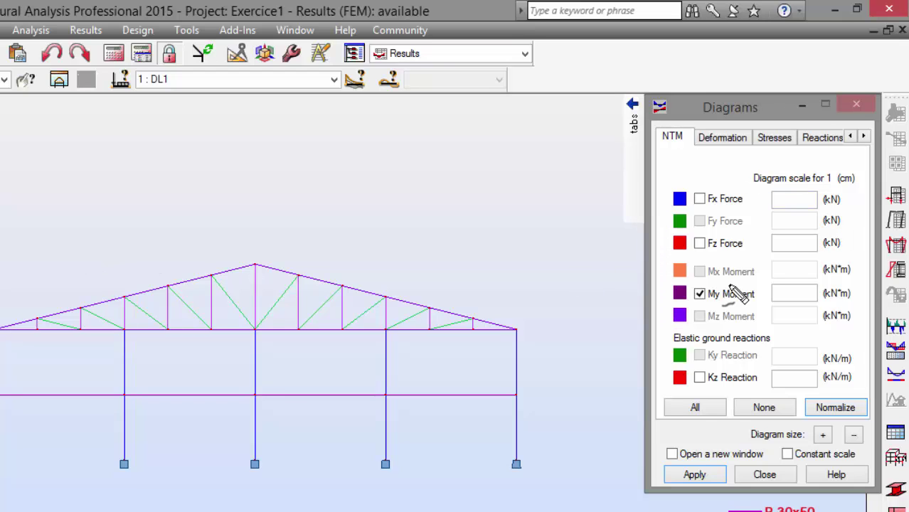
mouse_move(738, 177)
left_mouse_down()
mouse_move(684, 176)
mouse_move(664, 200)
mouse_move(658, 251)
mouse_move(672, 303)
mouse_move(669, 352)
mouse_move(687, 402)
mouse_move(770, 422)
mouse_move(839, 404)
mouse_move(849, 328)
mouse_move(827, 262)
mouse_move(769, 188)
mouse_move(738, 175)
left_mouse_up()
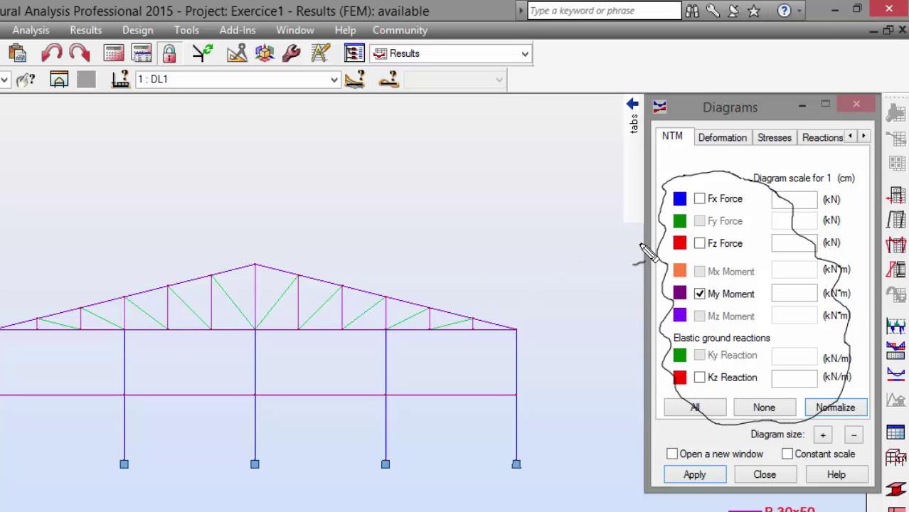
mouse_move(642, 241)
left_mouse_down()
mouse_move(470, 232)
mouse_move(364, 201)
mouse_move(226, 137)
mouse_move(169, 96)
mouse_move(211, 102)
left_mouse_up()
mouse_move(179, 71)
left_mouse_down()
mouse_move(133, 71)
mouse_move(125, 83)
mouse_move(154, 96)
mouse_move(184, 93)
mouse_move(169, 71)
left_mouse_up()
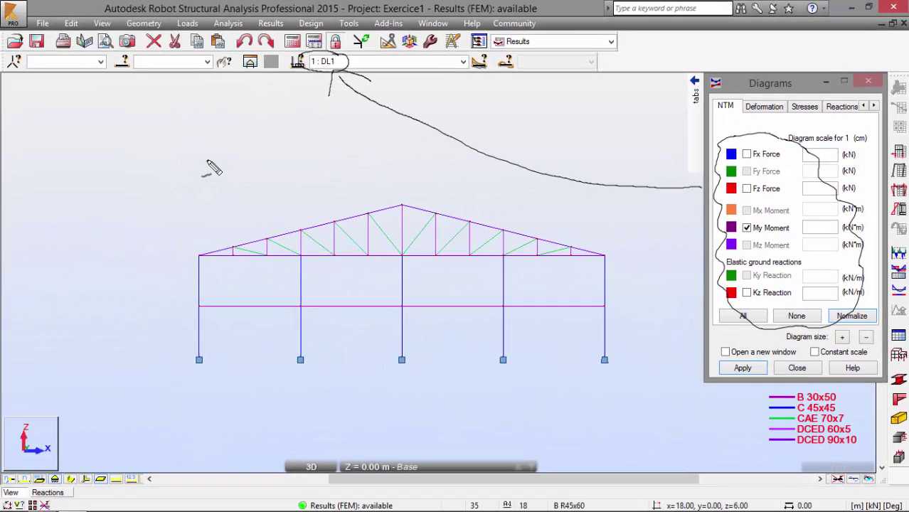
key("Escape")
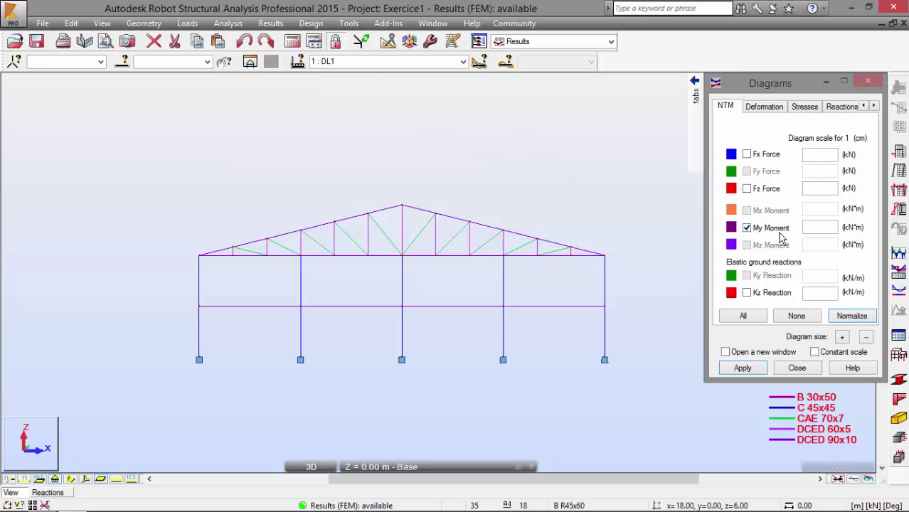
left_click(749, 372)
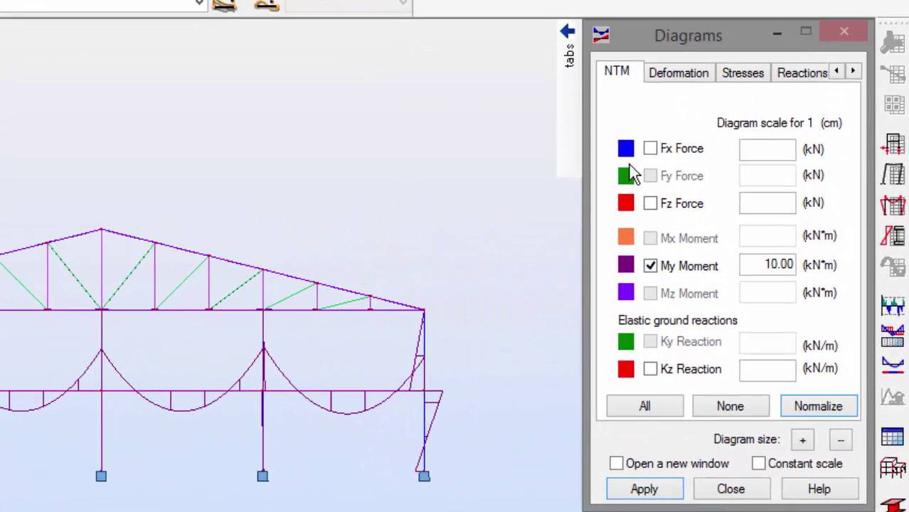
Step: Set the diagram parameters to labels with Global extremes values, differentiated positive and negative values and filled diagrams, and apply them
mouse_move(568, 54)
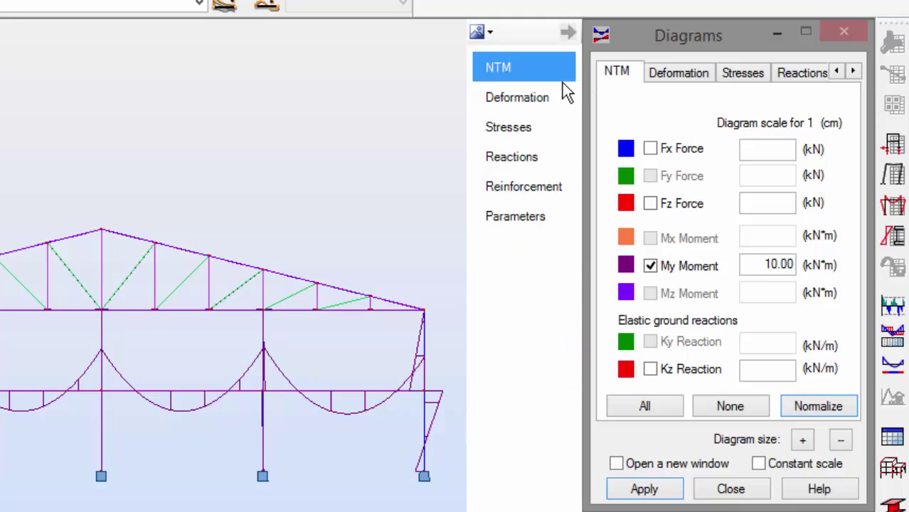
left_click(521, 216)
left_click(691, 169)
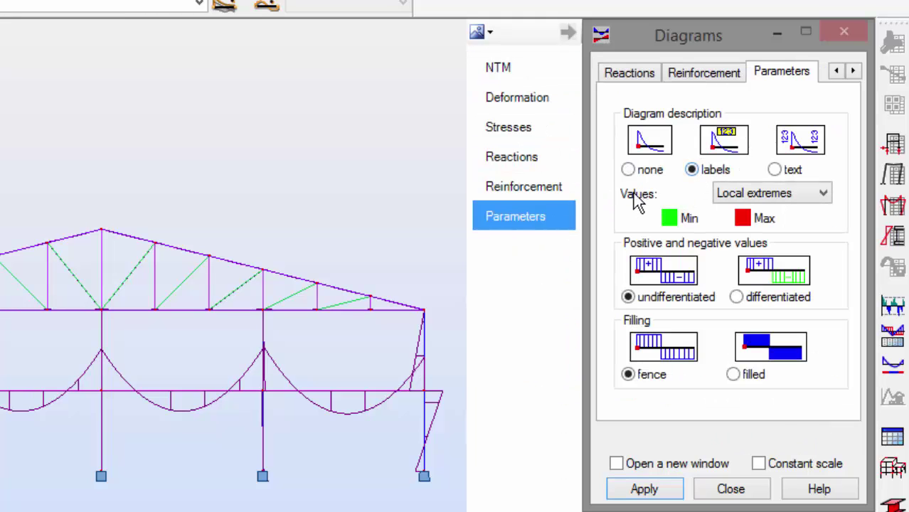
left_click(739, 198)
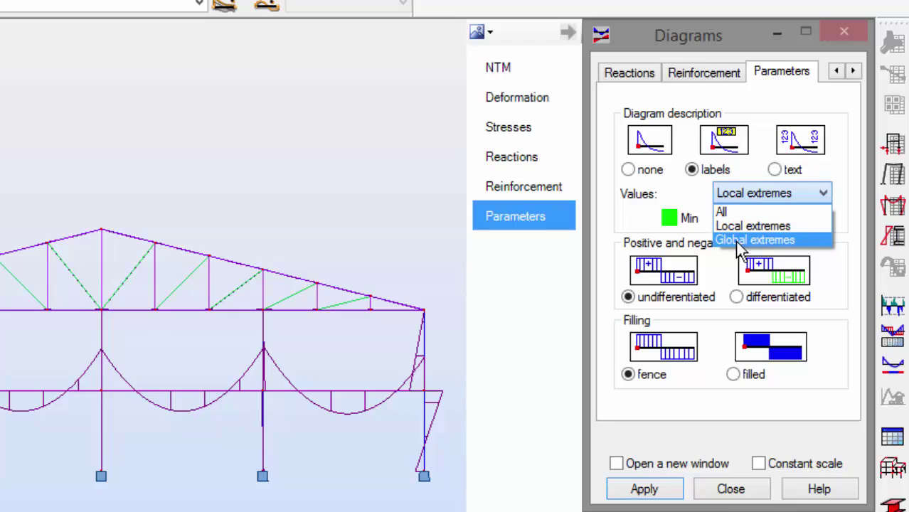
left_click(736, 240)
left_click(735, 297)
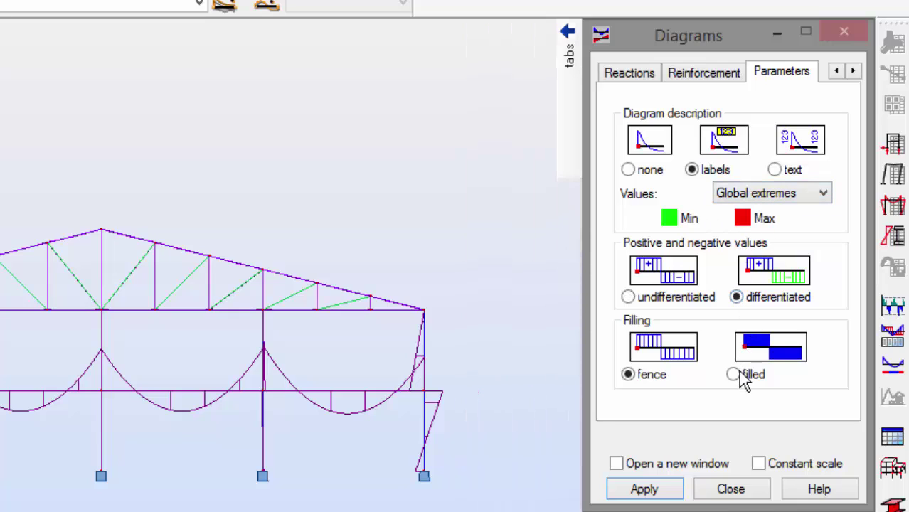
left_click(733, 374)
left_click(640, 492)
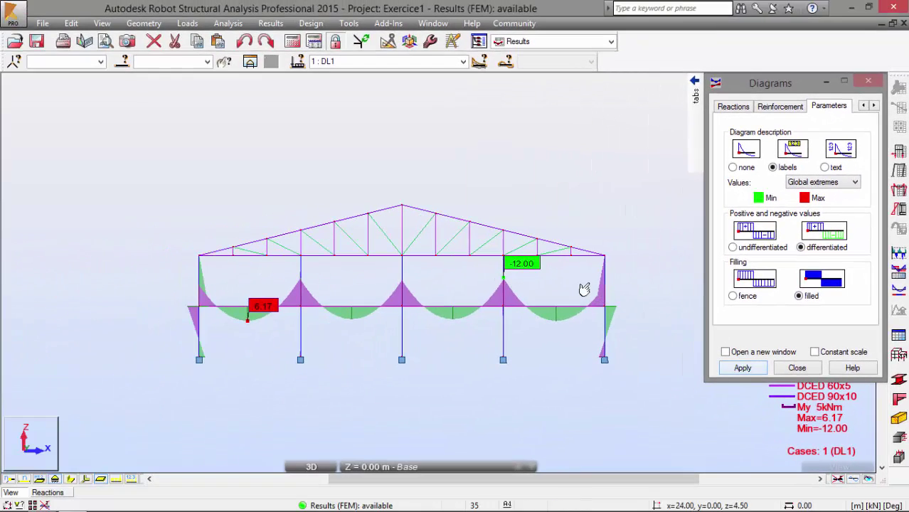
Step: Show the My moment diagram for load case 2: LL1 and normalize its scale
mouse_move(677, 92)
left_click(649, 98)
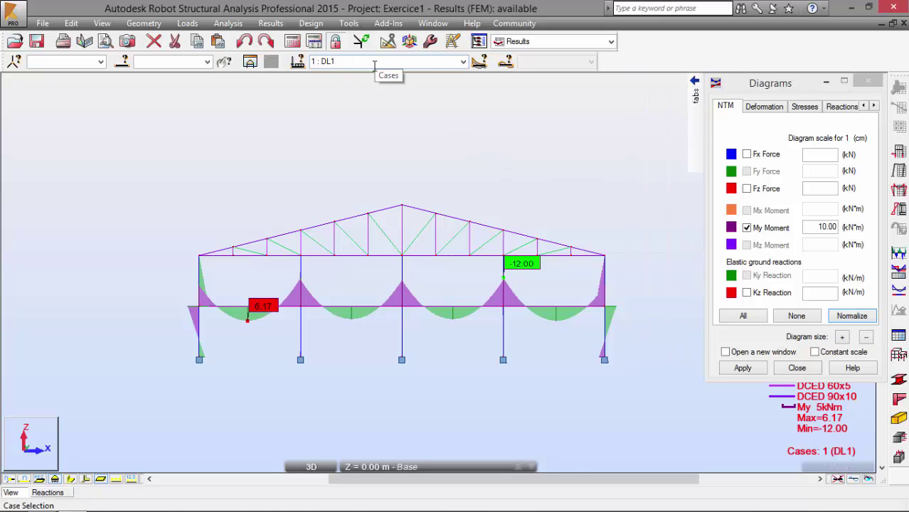
left_click(462, 62)
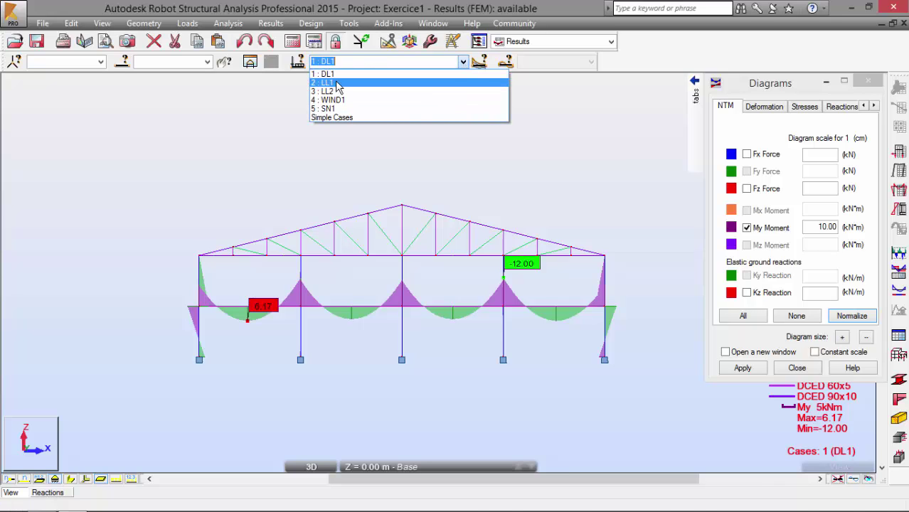
left_click(338, 84)
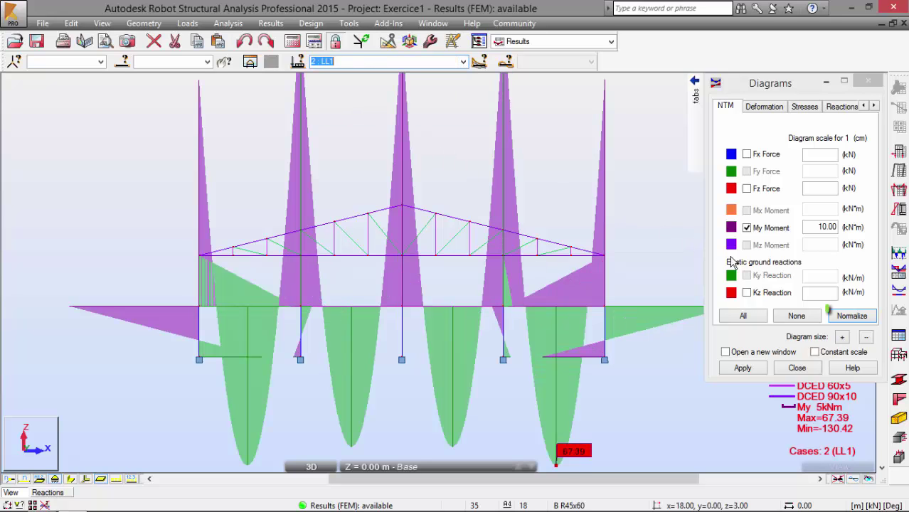
left_click(848, 319)
left_click(851, 321)
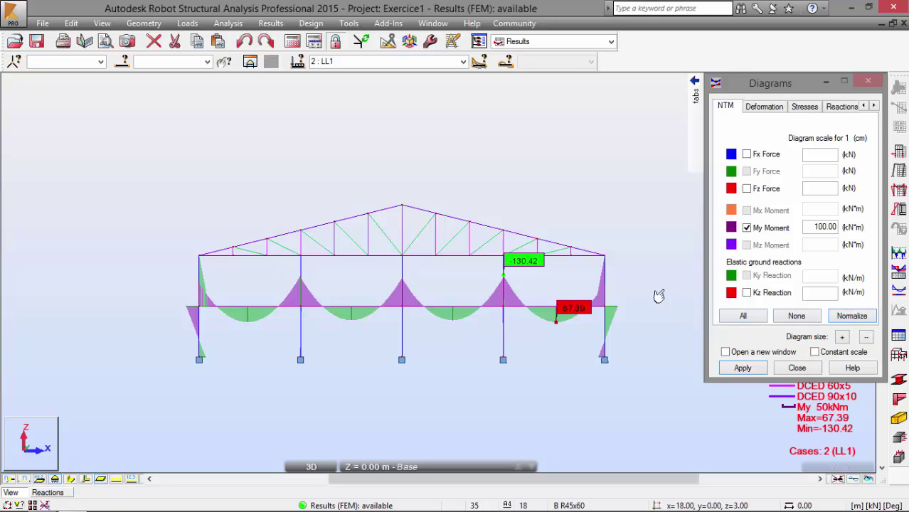
Step: Examine the My moment diagrams for load cases 3: LL2, 4: WIND1 and 5: SN1 in turn
left_click(462, 61)
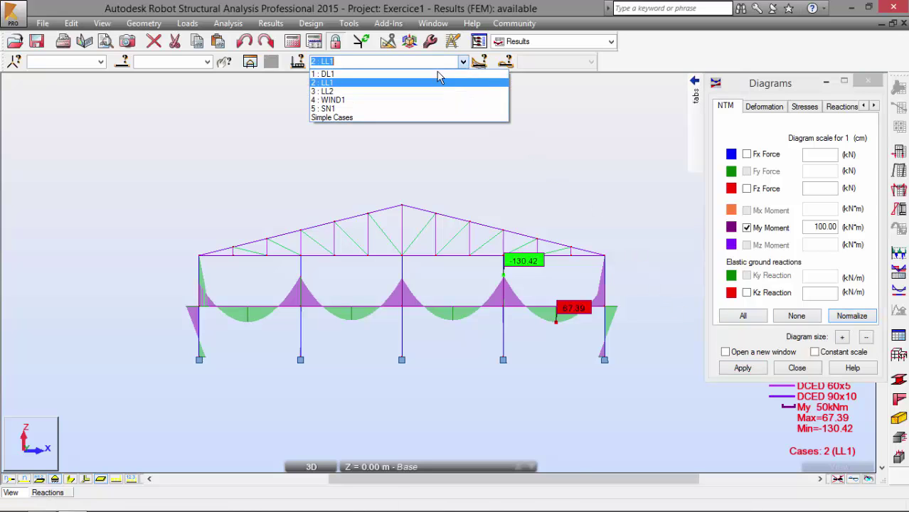
left_click(389, 90)
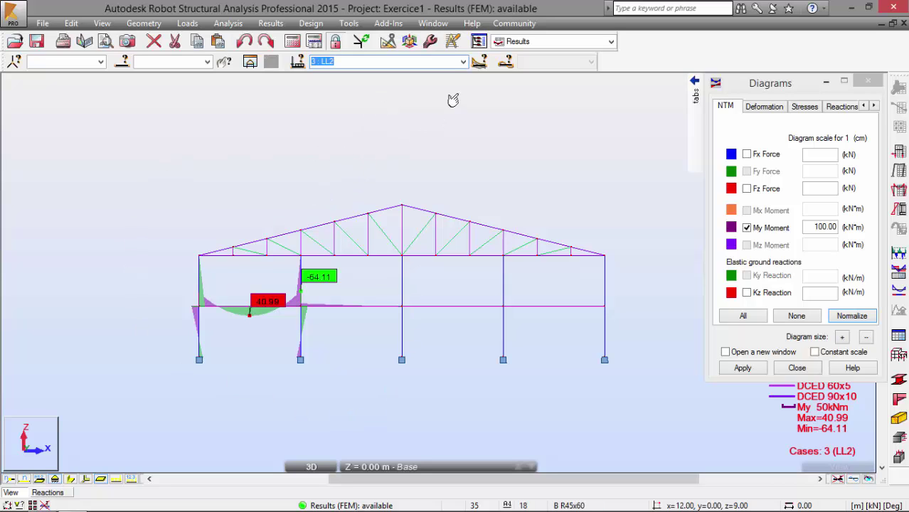
left_click(464, 64)
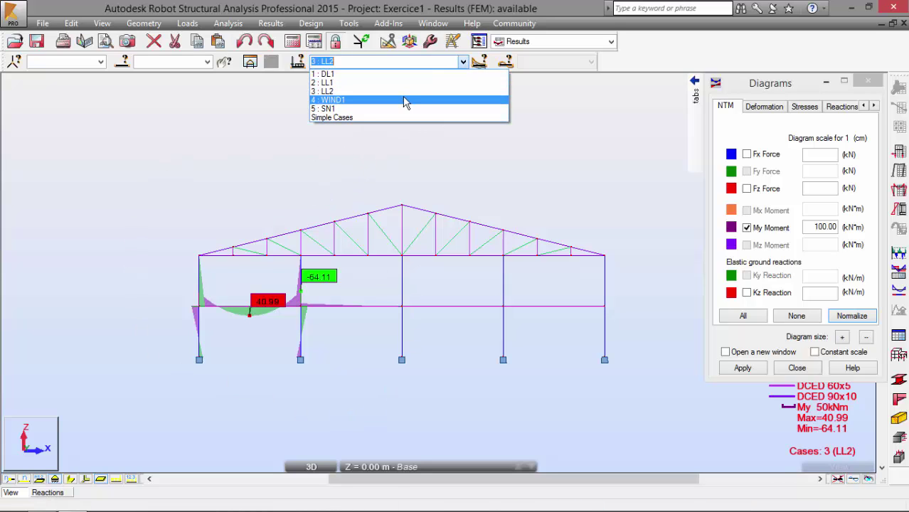
left_click(399, 101)
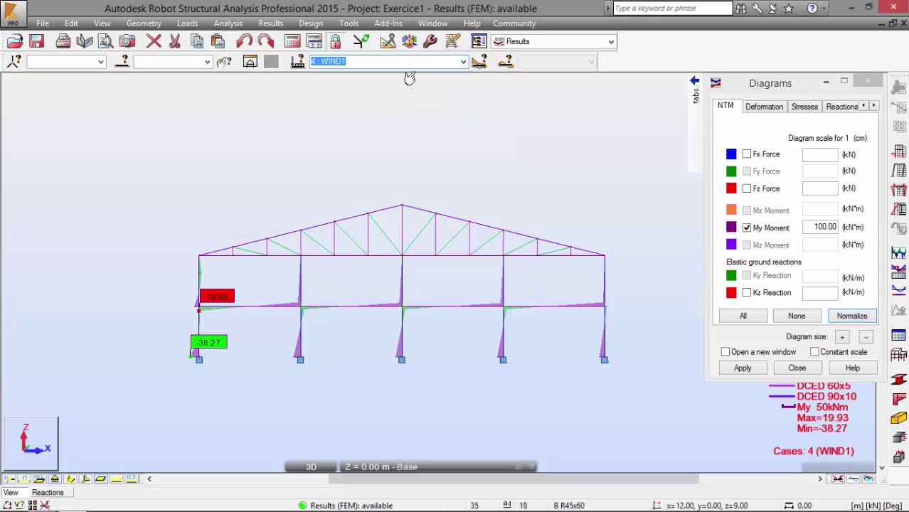
left_click(463, 63)
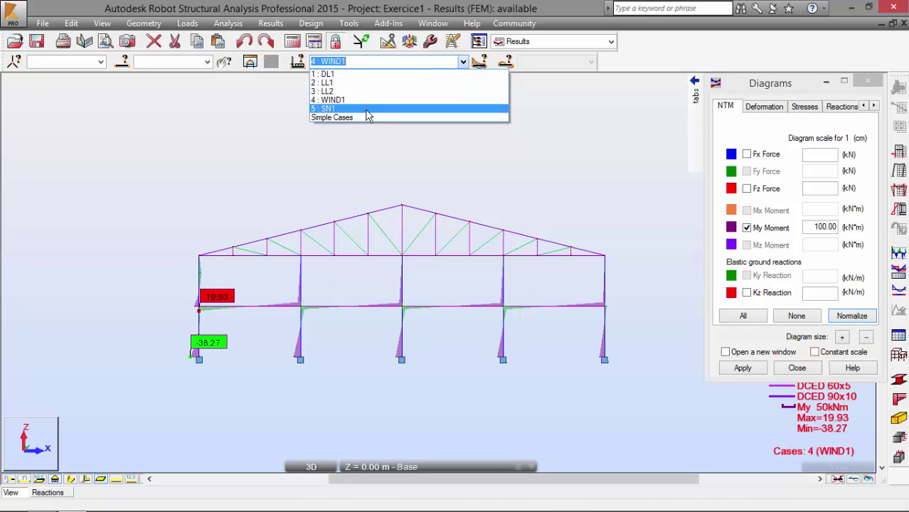
left_click(367, 109)
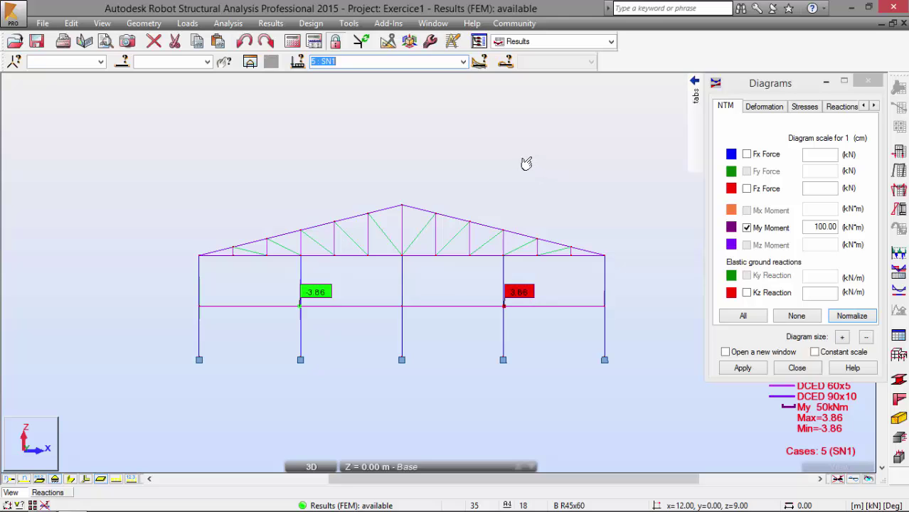
Step: Deselect the My Moment diagram and bring up the Deformation diagram options
left_click(758, 231)
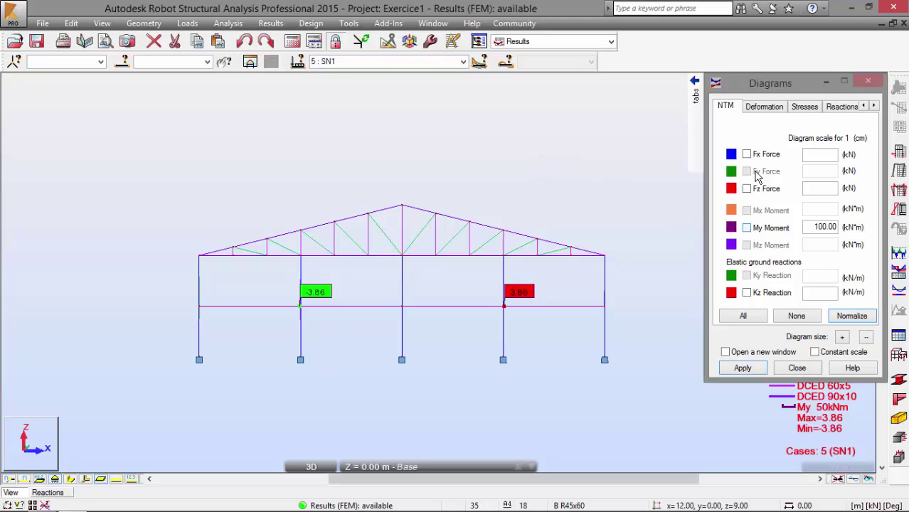
left_click(764, 108)
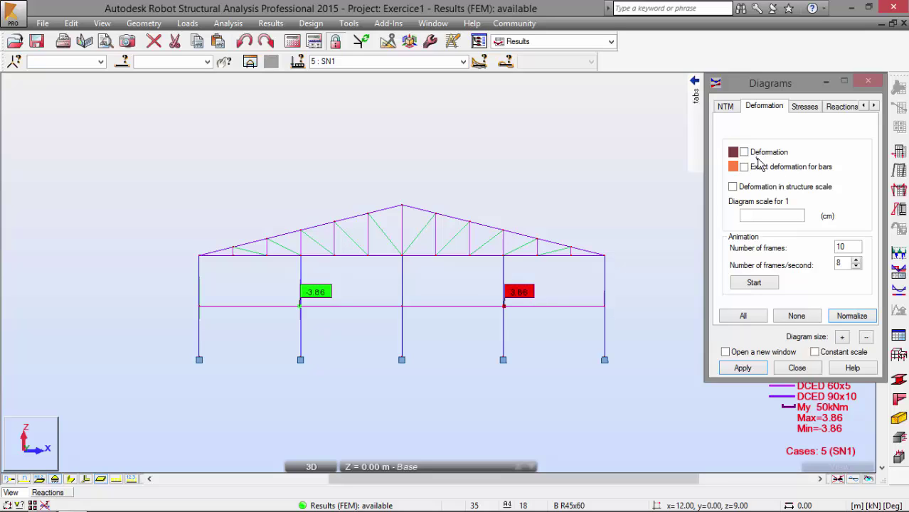
left_click_drag(751, 160, 830, 174)
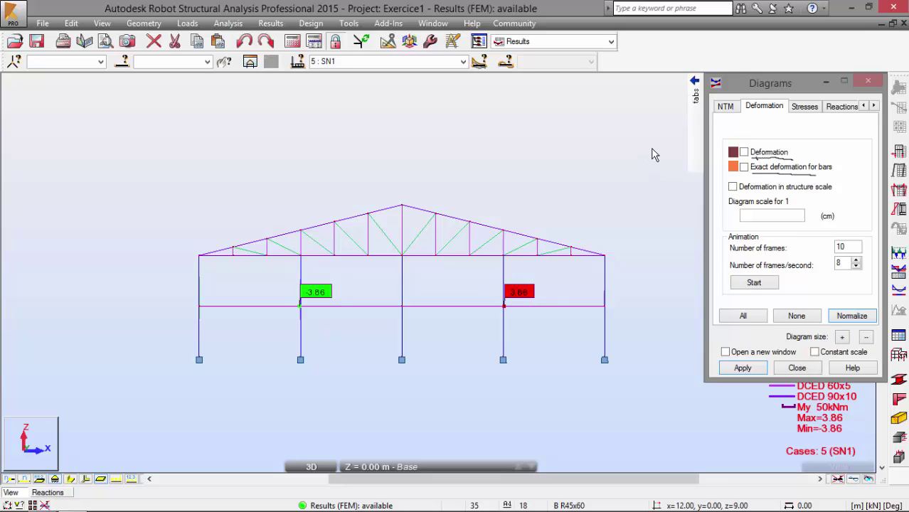
left_click_drag(670, 158, 720, 153)
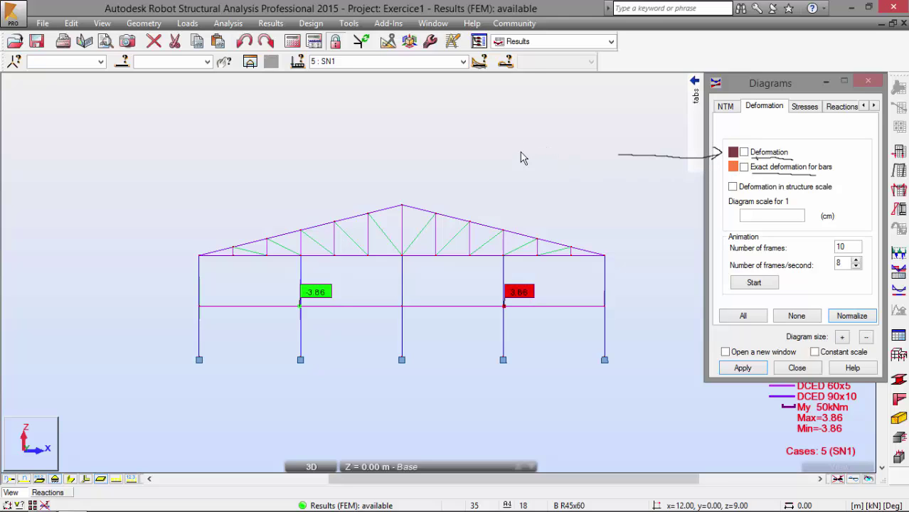
mouse_move(474, 171)
left_mouse_down()
mouse_move(479, 145)
mouse_move(493, 138)
left_mouse_up()
mouse_move(477, 159)
left_mouse_down()
mouse_move(501, 163)
mouse_move(516, 147)
mouse_move(500, 171)
mouse_move(524, 170)
mouse_move(538, 155)
mouse_move(588, 166)
left_mouse_up()
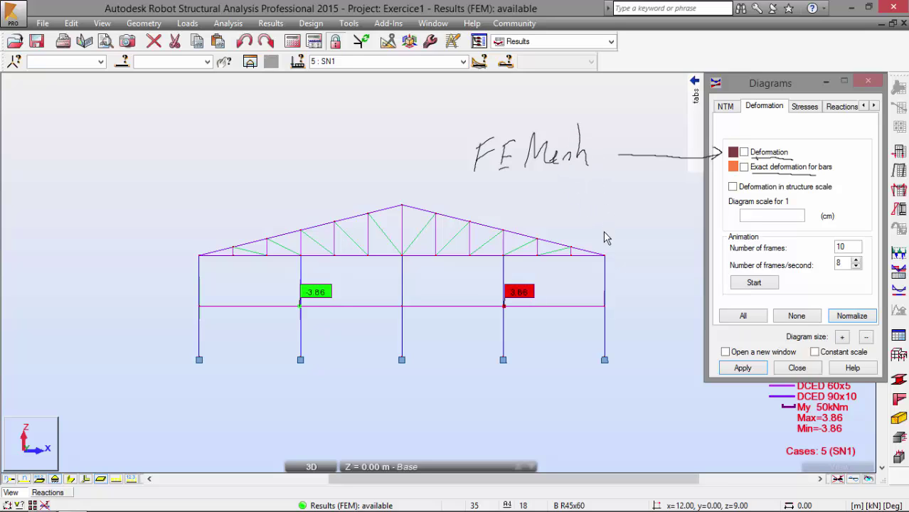
mouse_move(607, 230)
left_mouse_down()
mouse_move(471, 191)
mouse_move(353, 188)
mouse_move(266, 205)
mouse_move(190, 240)
mouse_move(177, 298)
mouse_move(203, 365)
mouse_move(280, 395)
mouse_move(486, 377)
mouse_move(583, 384)
mouse_move(629, 374)
mouse_move(613, 227)
mouse_move(726, 186)
left_mouse_up()
mouse_move(629, 235)
left_mouse_down()
mouse_move(628, 254)
mouse_move(642, 254)
left_mouse_up()
left_click_drag(662, 243, 673, 254)
left_click_drag(687, 220, 685, 253)
mouse_move(633, 278)
left_mouse_down()
mouse_move(635, 307)
mouse_move(659, 286)
mouse_move(656, 338)
mouse_move(667, 294)
mouse_move(674, 305)
mouse_move(710, 287)
mouse_move(735, 299)
left_mouse_up()
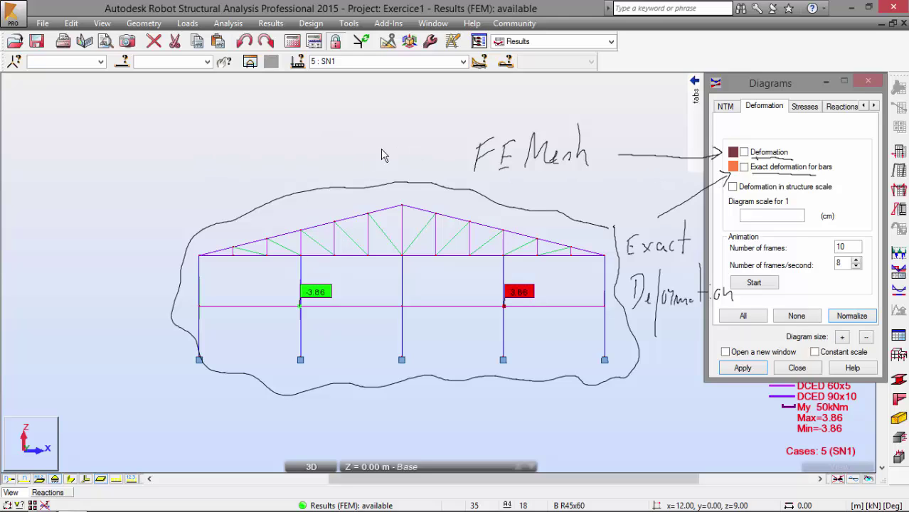
mouse_move(364, 147)
left_mouse_down()
mouse_move(434, 146)
mouse_move(429, 162)
left_mouse_up()
left_click_drag(143, 97, 150, 160)
left_click_drag(171, 93, 176, 155)
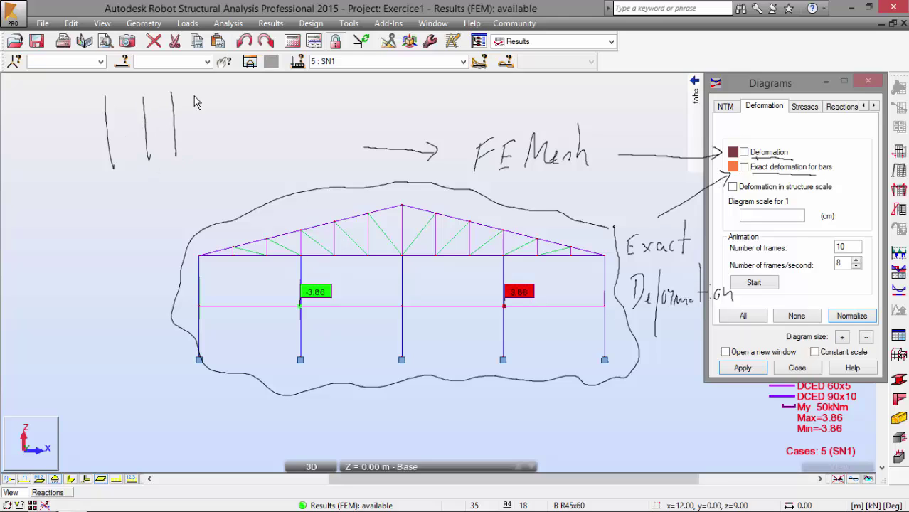
left_click_drag(220, 97, 221, 156)
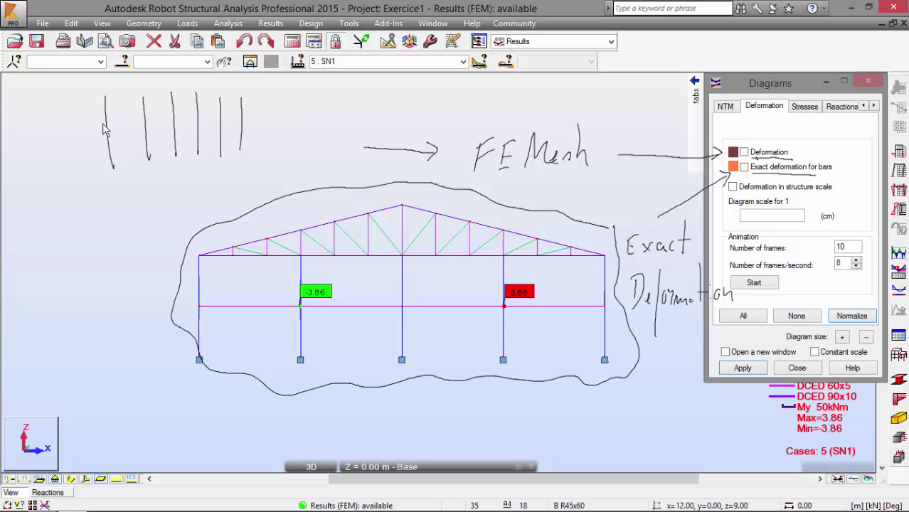
left_click_drag(93, 114, 255, 113)
left_click_drag(92, 129, 261, 123)
left_click_drag(96, 146, 253, 142)
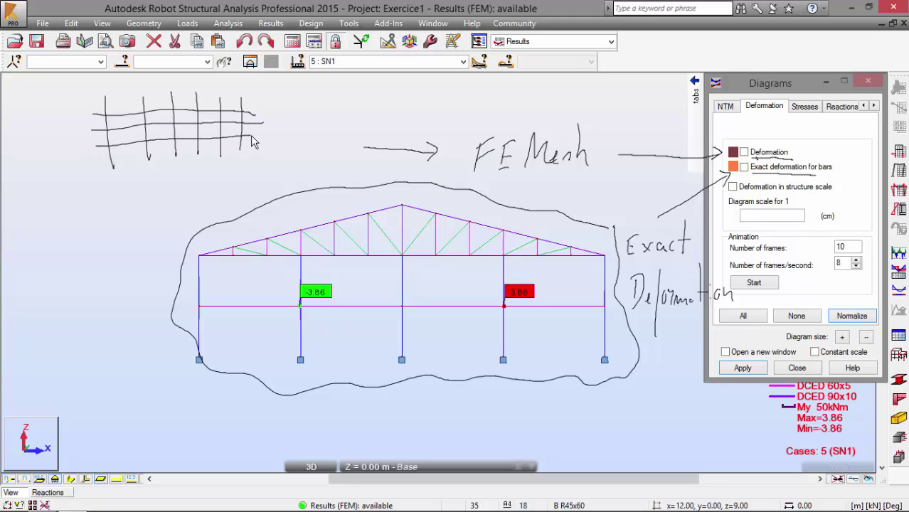
left_click_drag(103, 155, 261, 147)
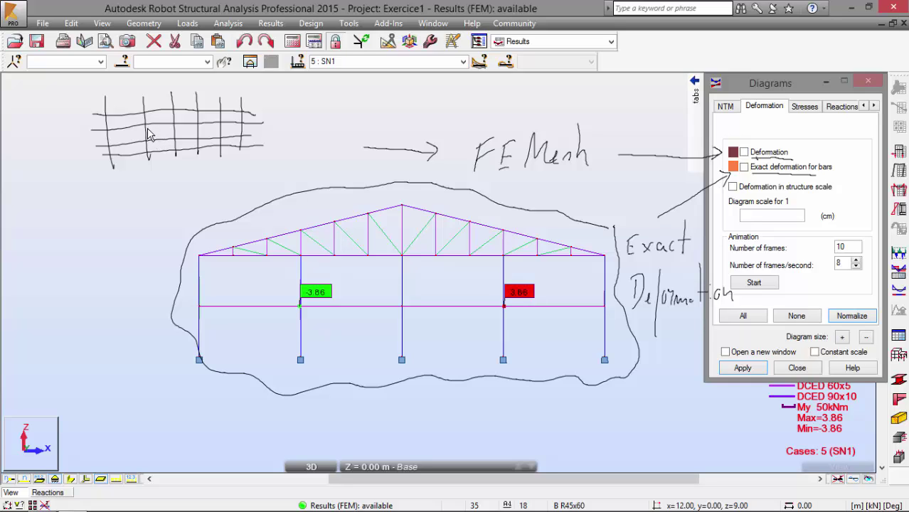
left_click_drag(151, 129, 169, 133)
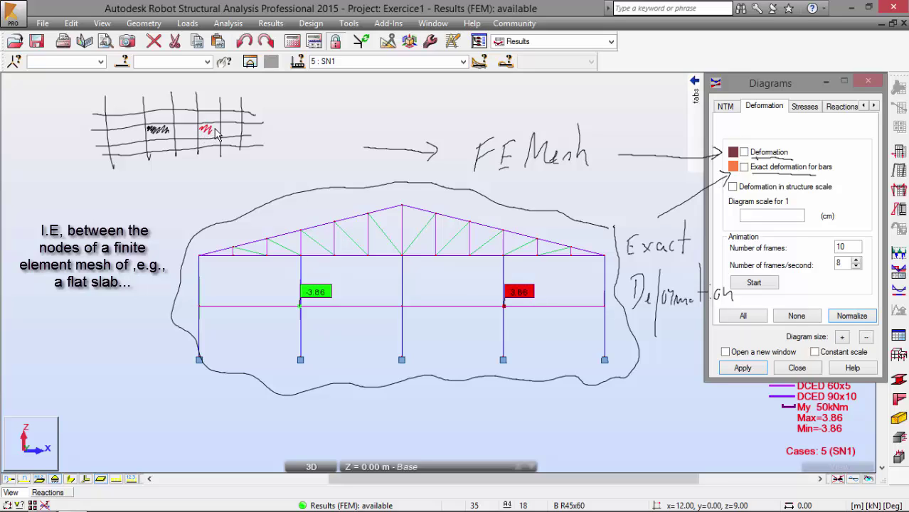
left_click_drag(216, 135, 216, 140)
left_click_drag(108, 127, 132, 126)
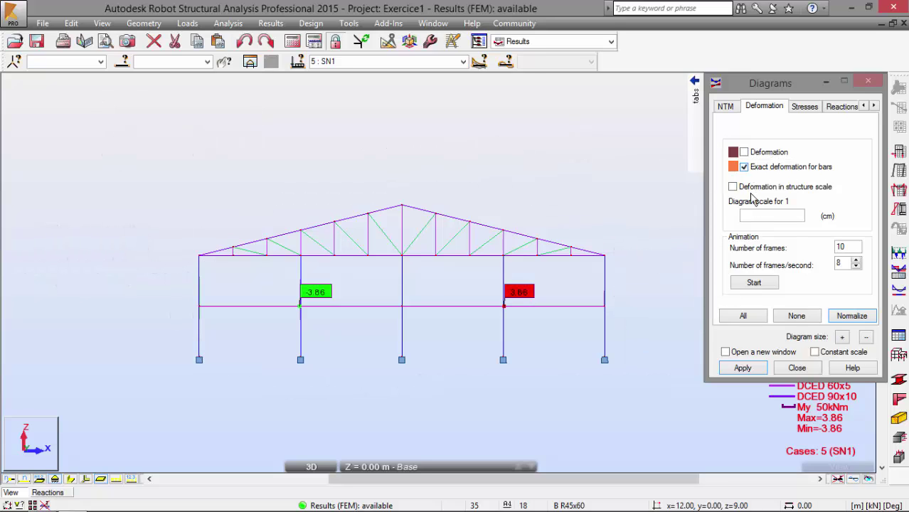
Step: Display the exact deformation for bars for load case 5: SN1 and examine it for case 4: WIND1 too
left_click(743, 369)
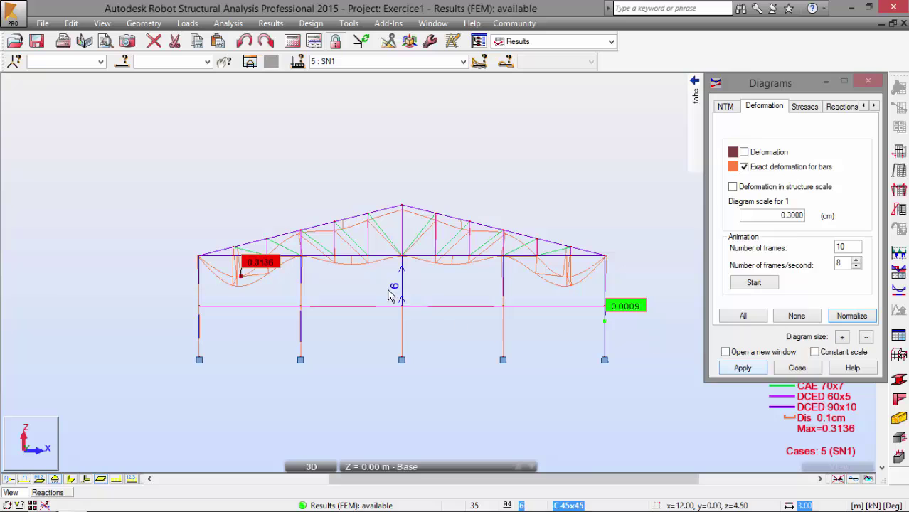
left_click(464, 62)
left_click(349, 99)
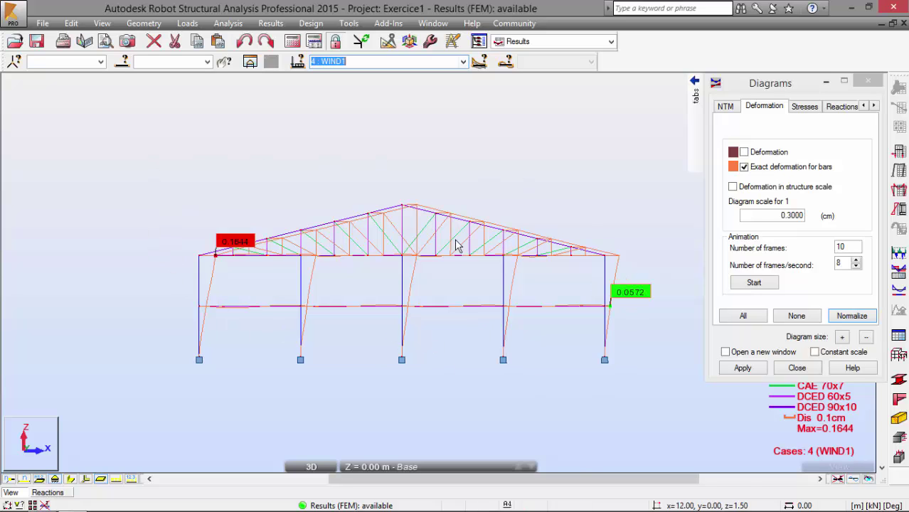
middle_click_drag(305, 187, 288, 189)
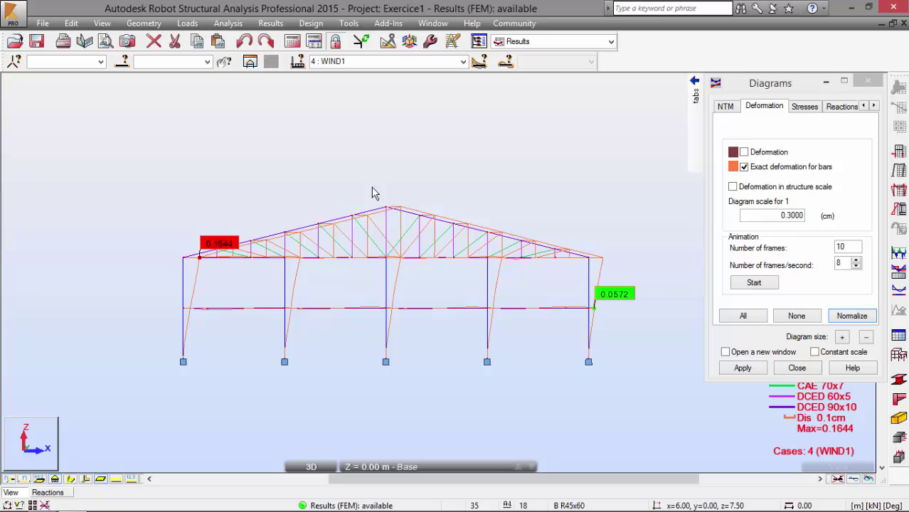
Step: Open the full Nodal Displacements results table and examine the UX, UZ and RY values of the nodes per load case
right_click(134, 116)
left_click(100, 270)
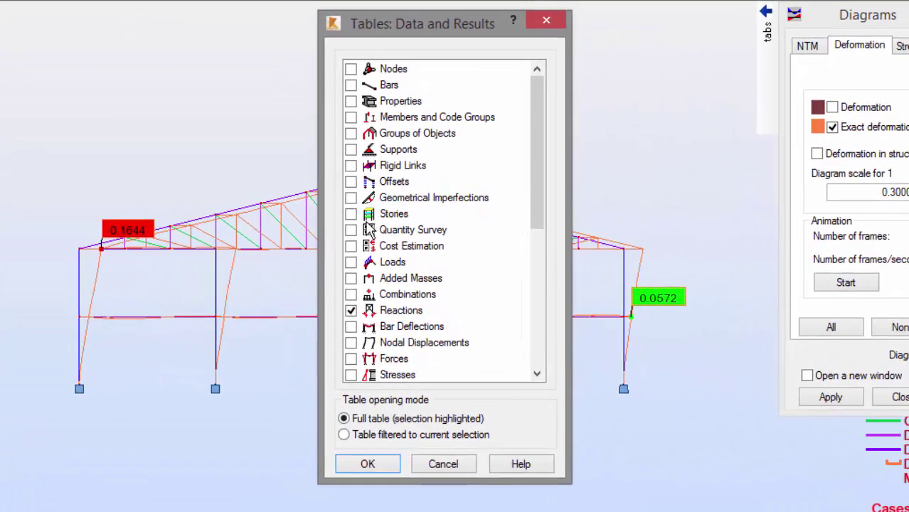
left_click(350, 343)
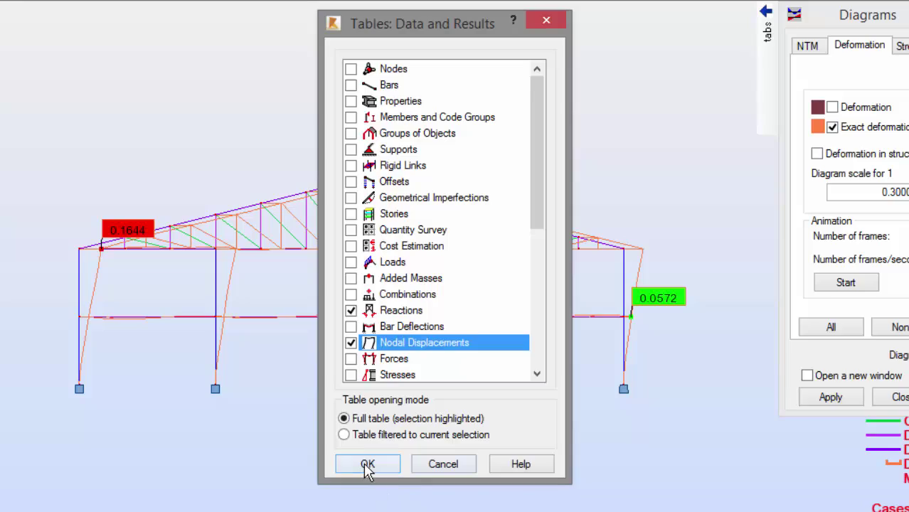
left_click(367, 464)
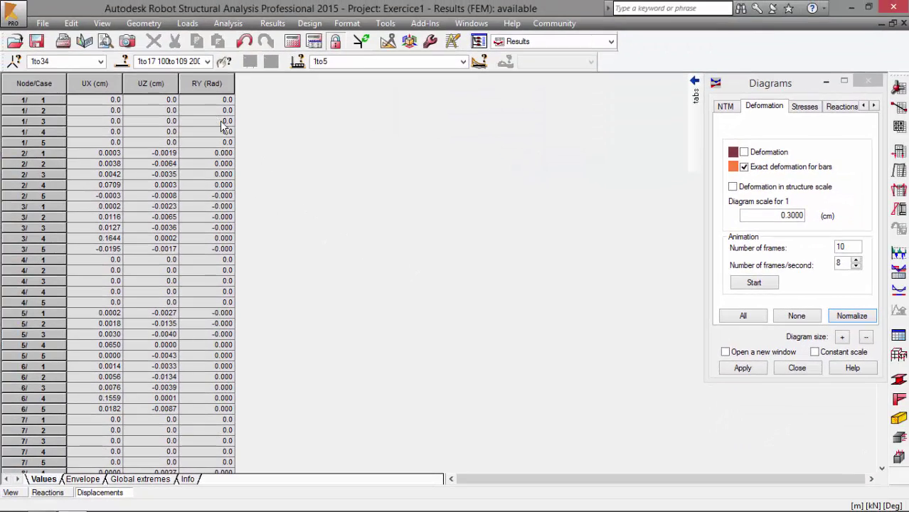
scroll(303, 169, "down", 7)
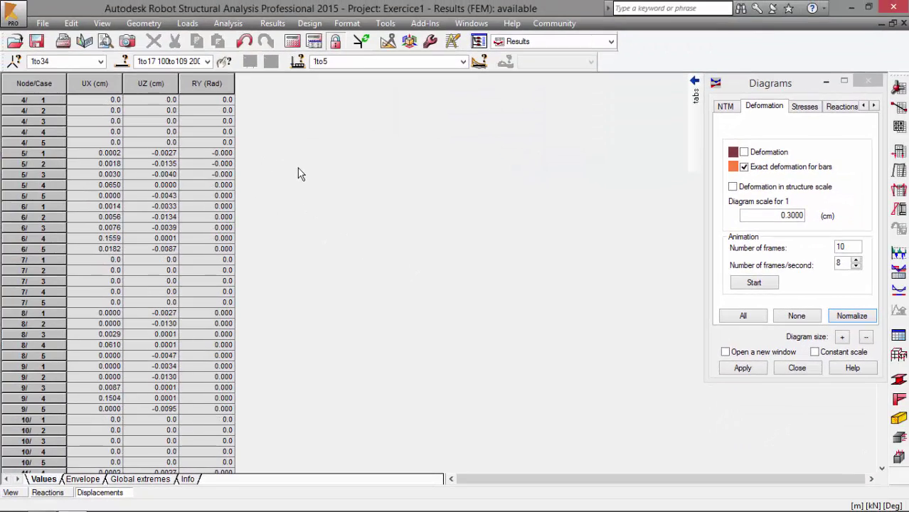
scroll(297, 171, "down", 9)
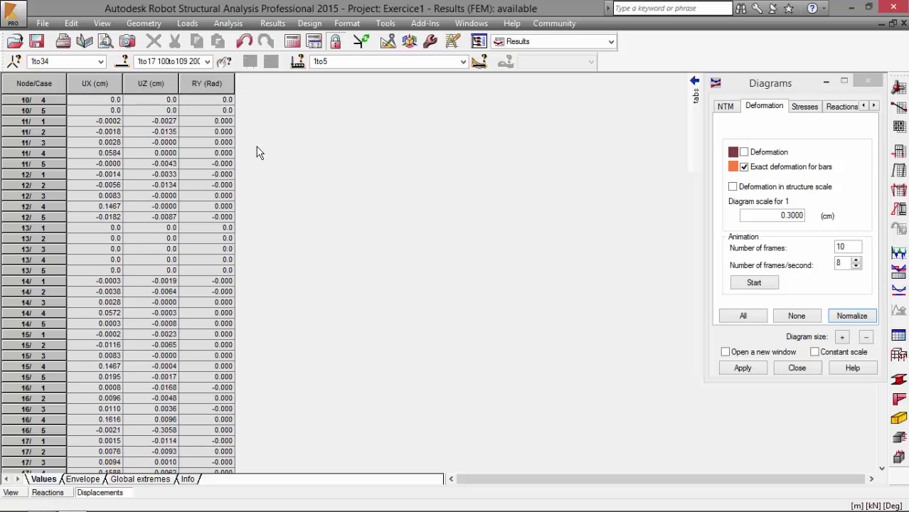
scroll(257, 153, "up", 9)
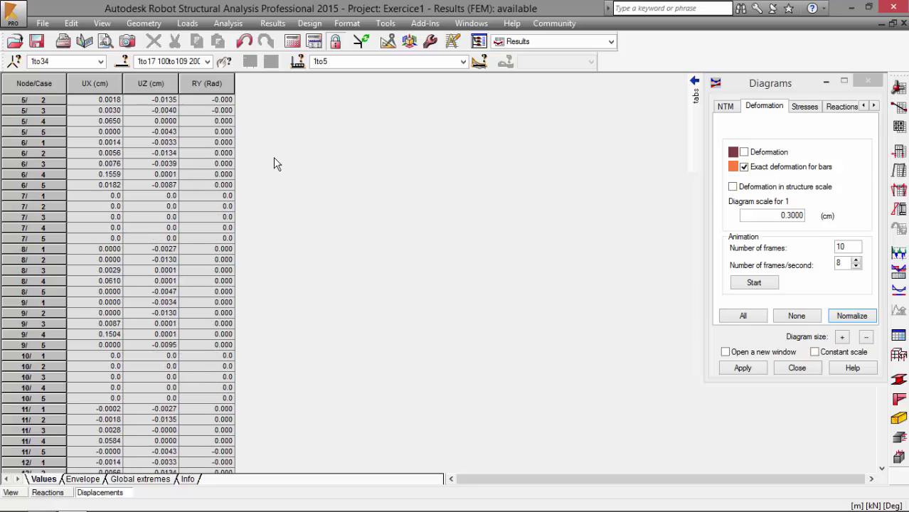
scroll(187, 270, "up", 7)
Step: Return to the structure view and remove the exact deformation for bars from the frame
left_click(20, 492)
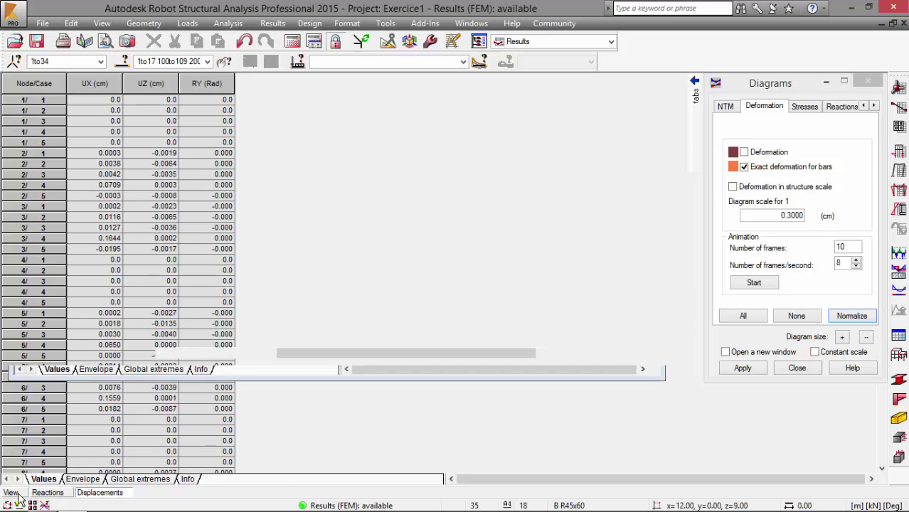
left_click(745, 167)
left_click(755, 369)
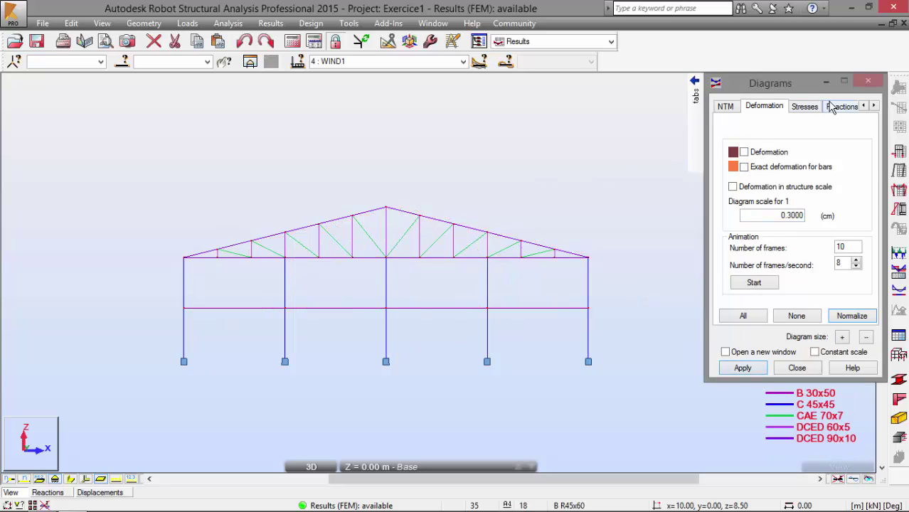
Step: Display the FZ support reactions with descriptions on the frame for load case 4: WIND1
left_click(828, 107)
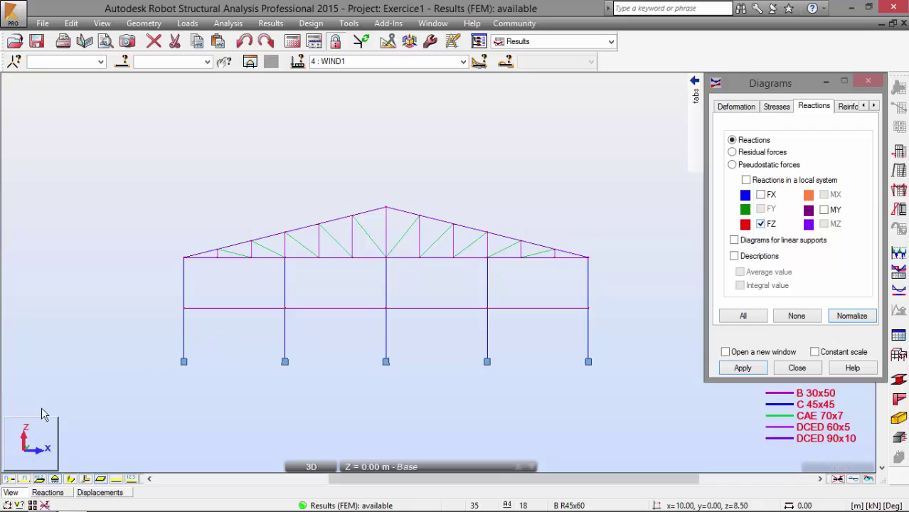
mouse_move(29, 422)
left_mouse_down()
mouse_move(12, 442)
mouse_move(18, 454)
mouse_move(40, 422)
left_mouse_up()
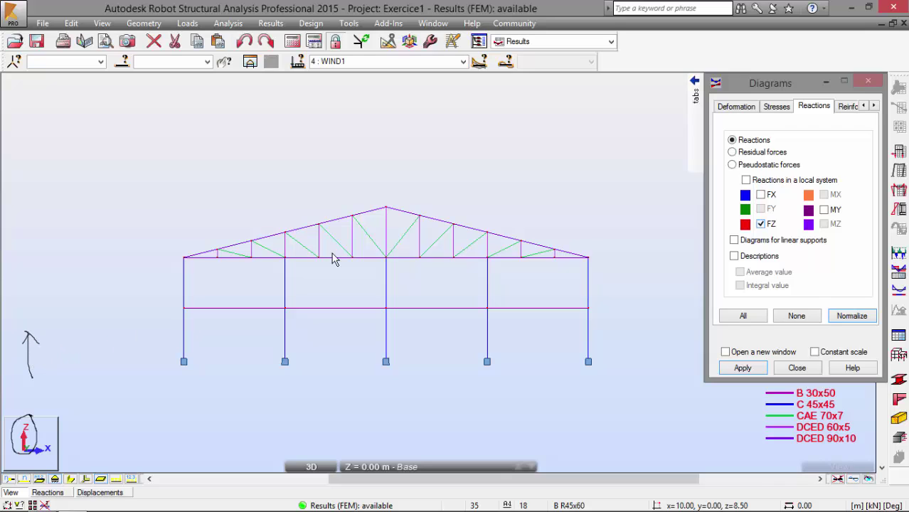
left_click(738, 367)
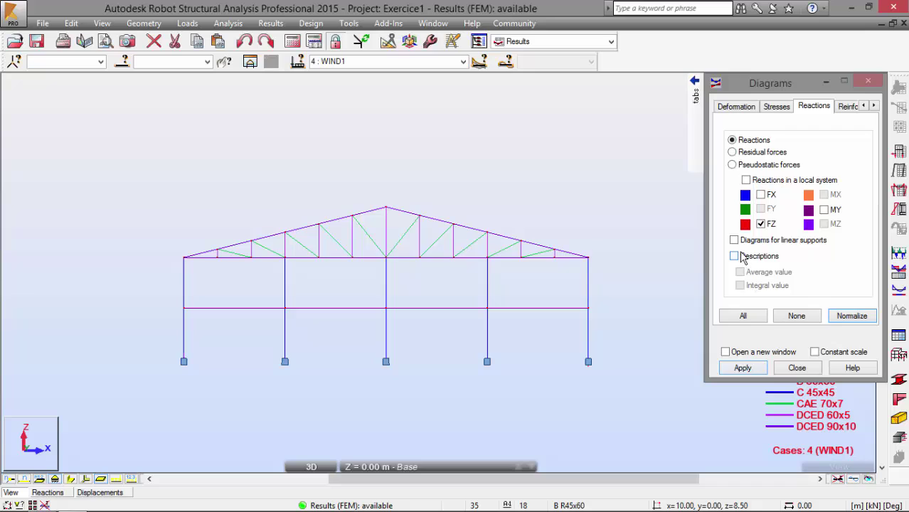
left_click(742, 368)
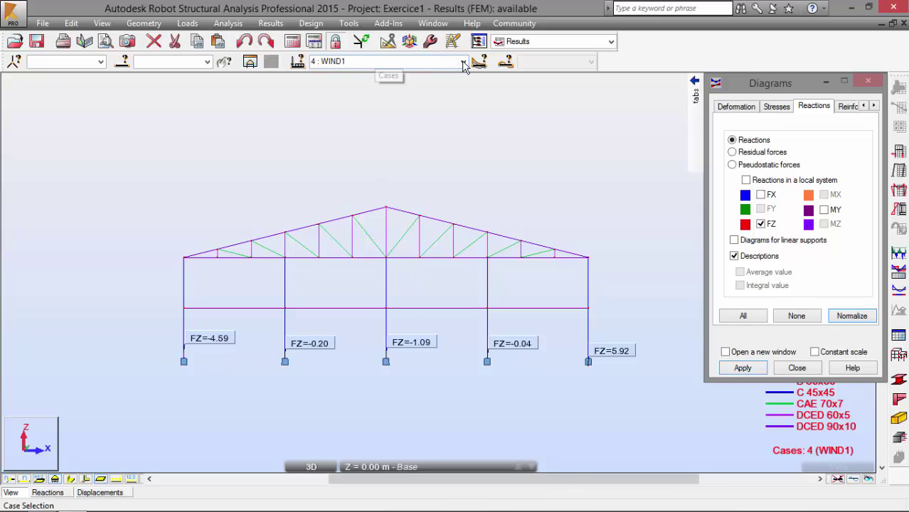
Step: Examine the FZ support reactions for load cases 1: DL1 and 2: LL1 in turn
left_click(375, 62)
left_click(354, 75)
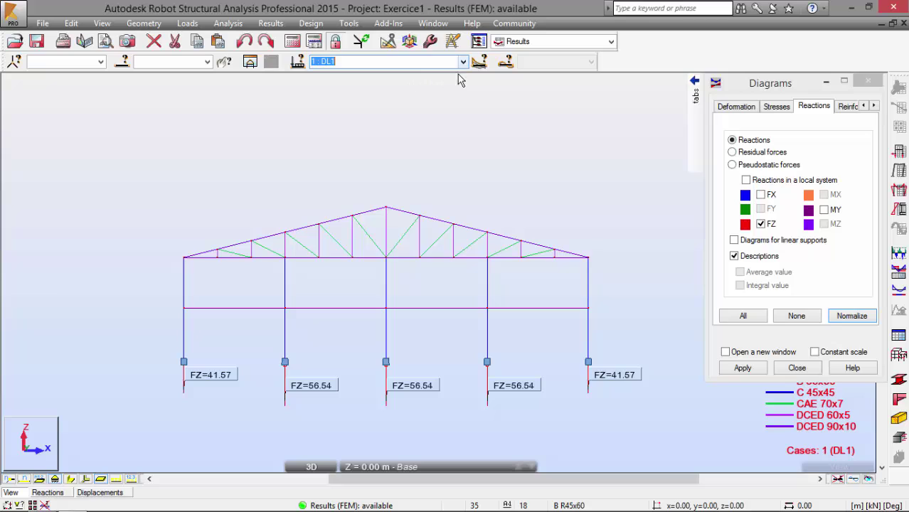
left_click(462, 63)
left_click(391, 80)
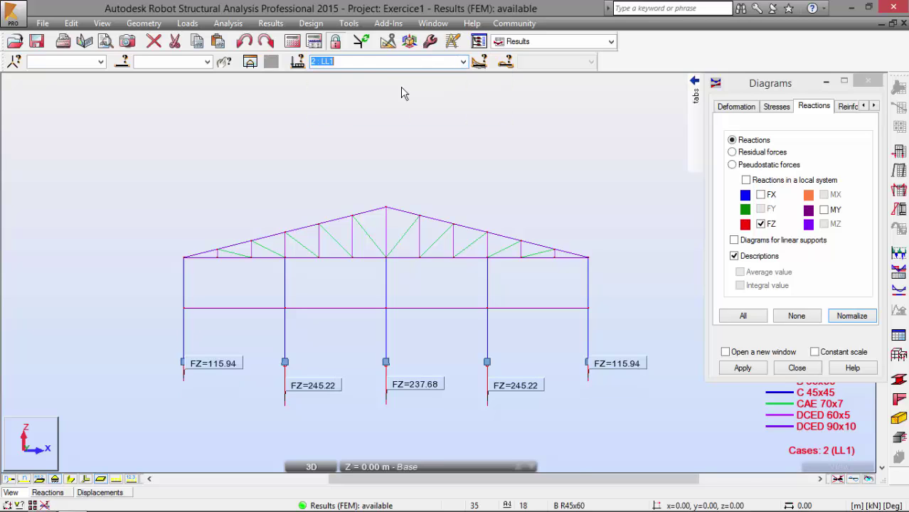
Step: Show the MY support reactions instead of FZ and examine them for load cases 2: LL1 and 4: WIND1
left_click(760, 223)
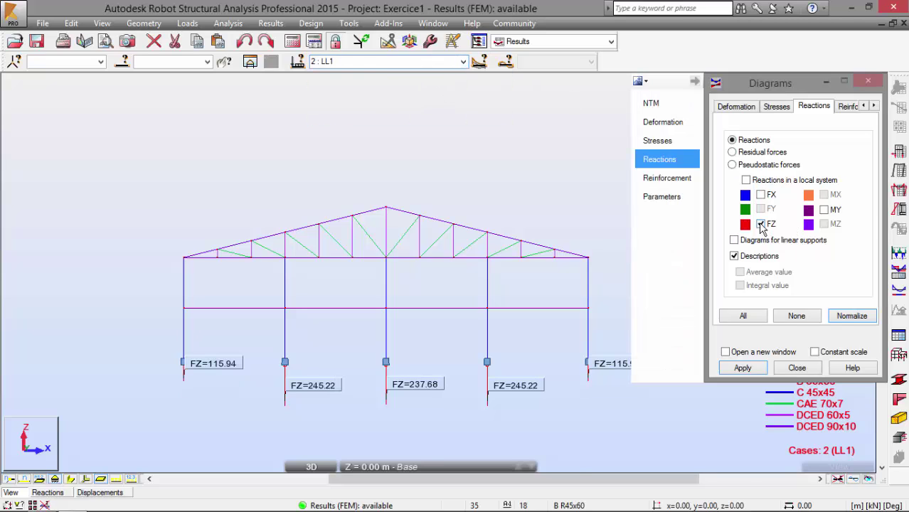
left_click(835, 212)
left_click(742, 367)
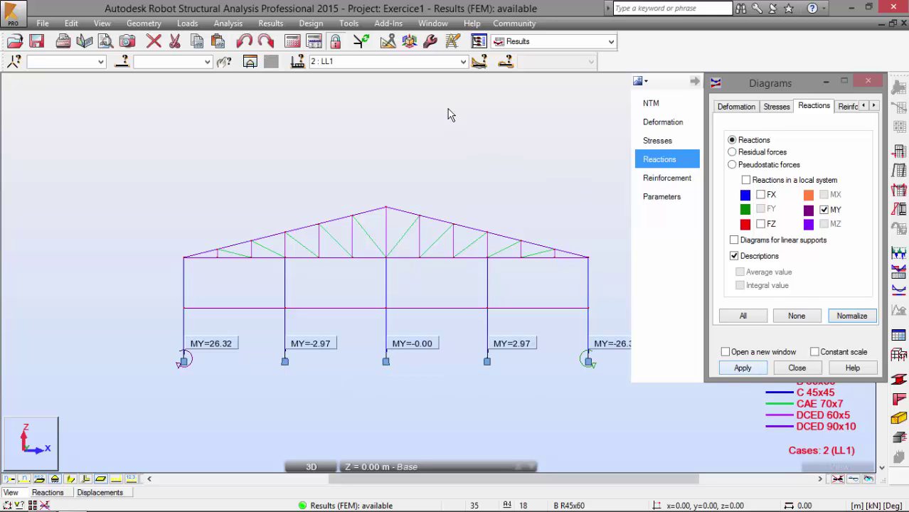
left_click(462, 61)
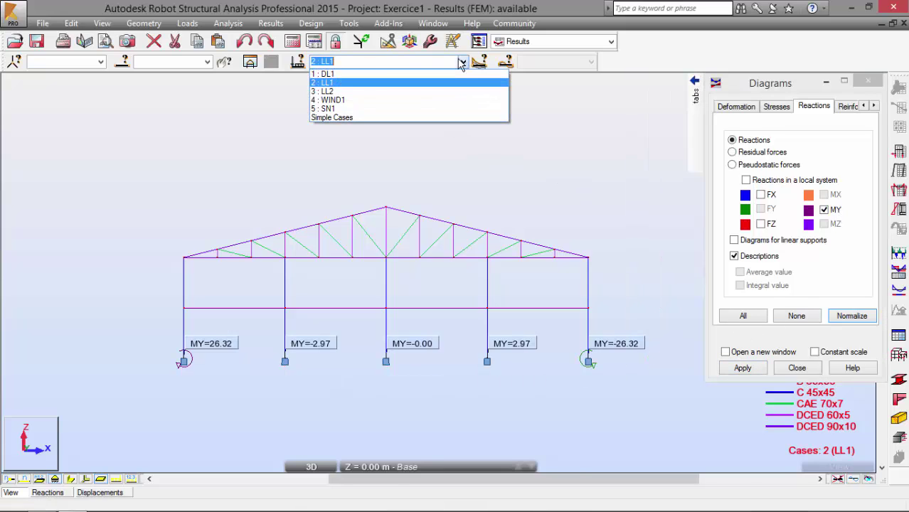
left_click(352, 103)
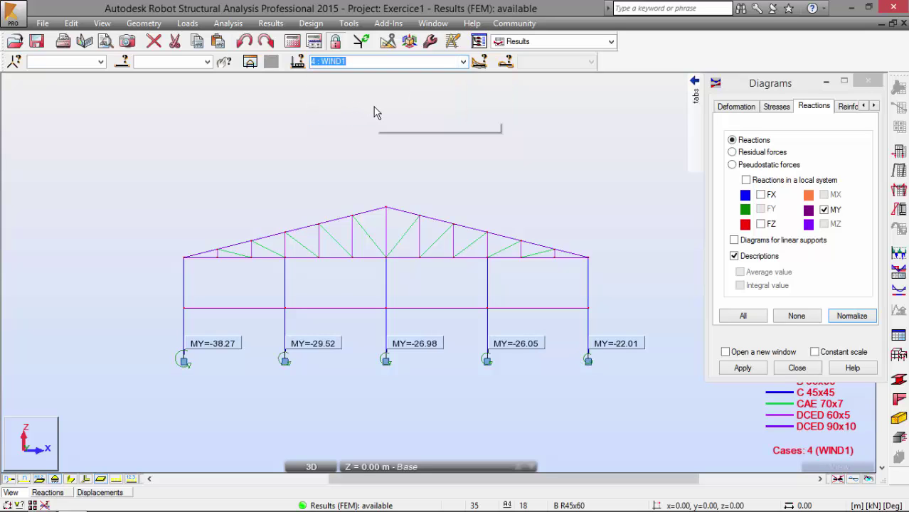
Step: Remove the MY reactions and their descriptions from the frame, and bring up the Reinforcement diagram options
left_click(749, 261)
left_click(830, 214)
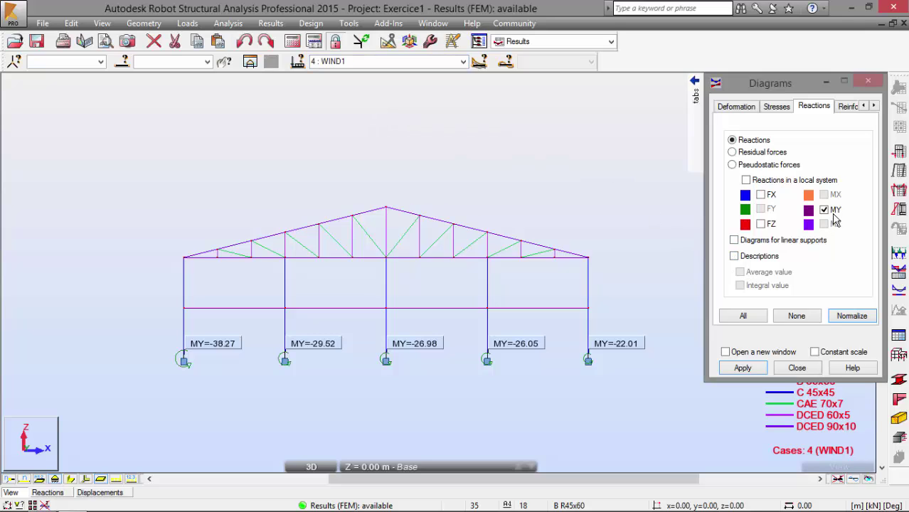
left_click(760, 368)
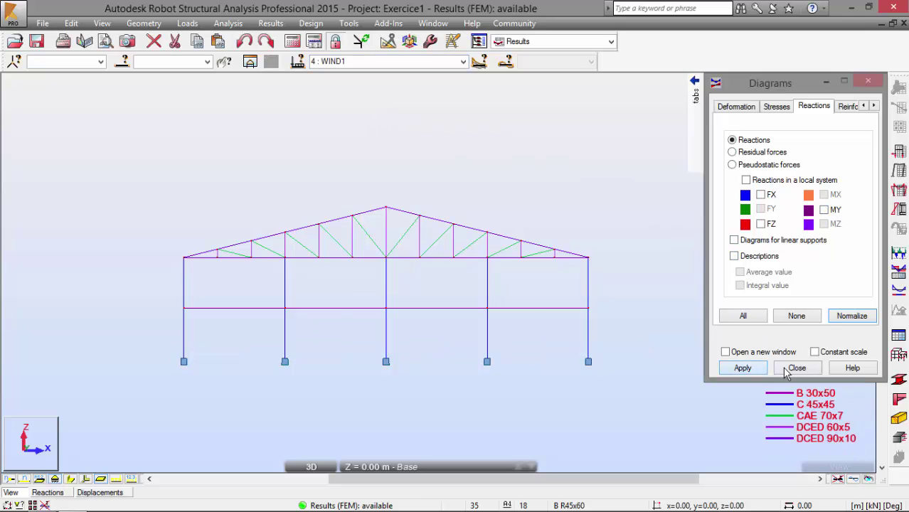
left_click(848, 107)
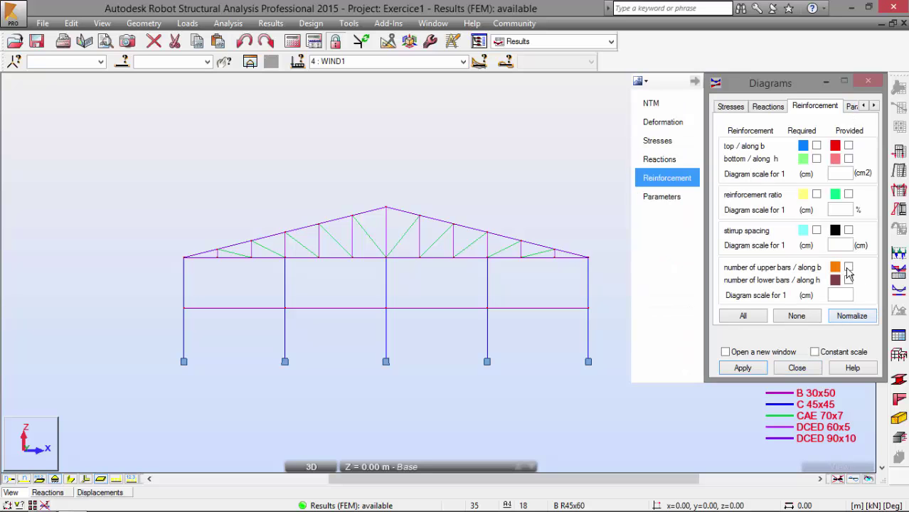
left_click(876, 106)
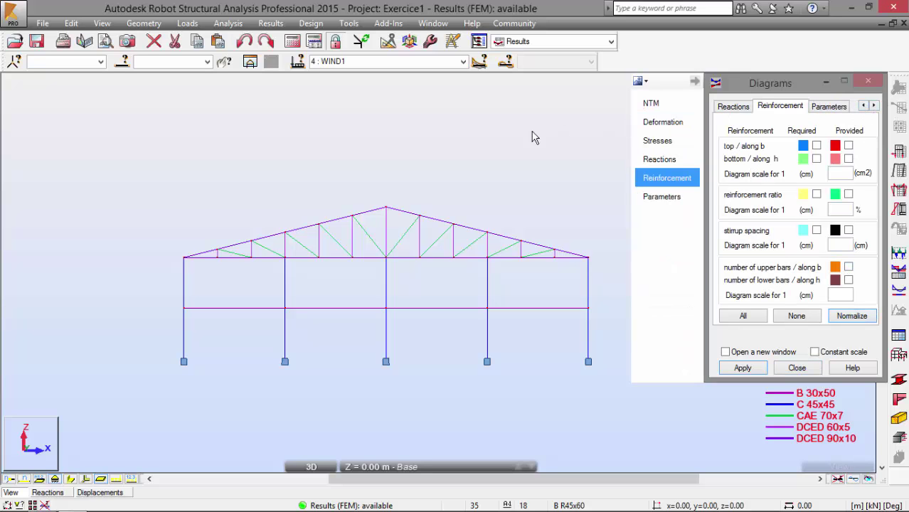